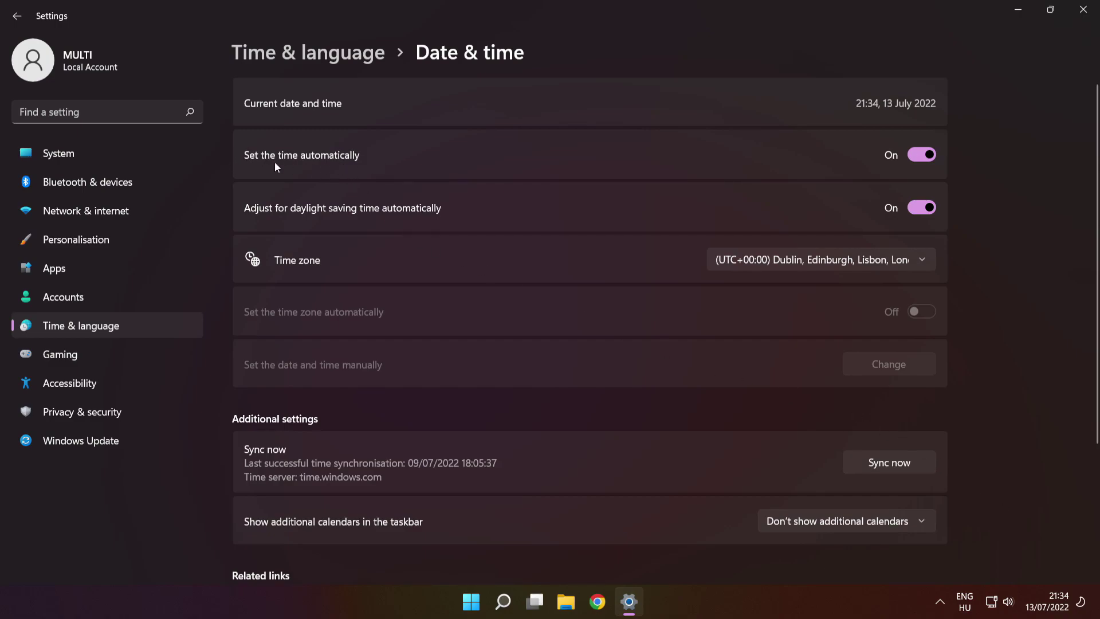
Step: Turn automatic time setting off and back on, and synchronise the clock with the time server
click(923, 156)
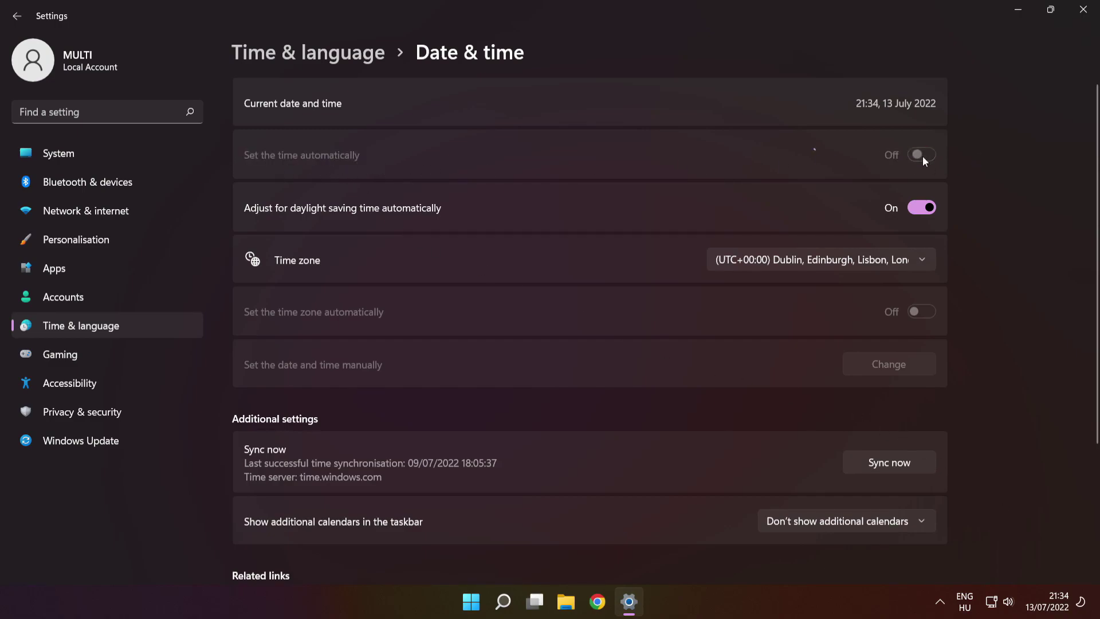
click(922, 156)
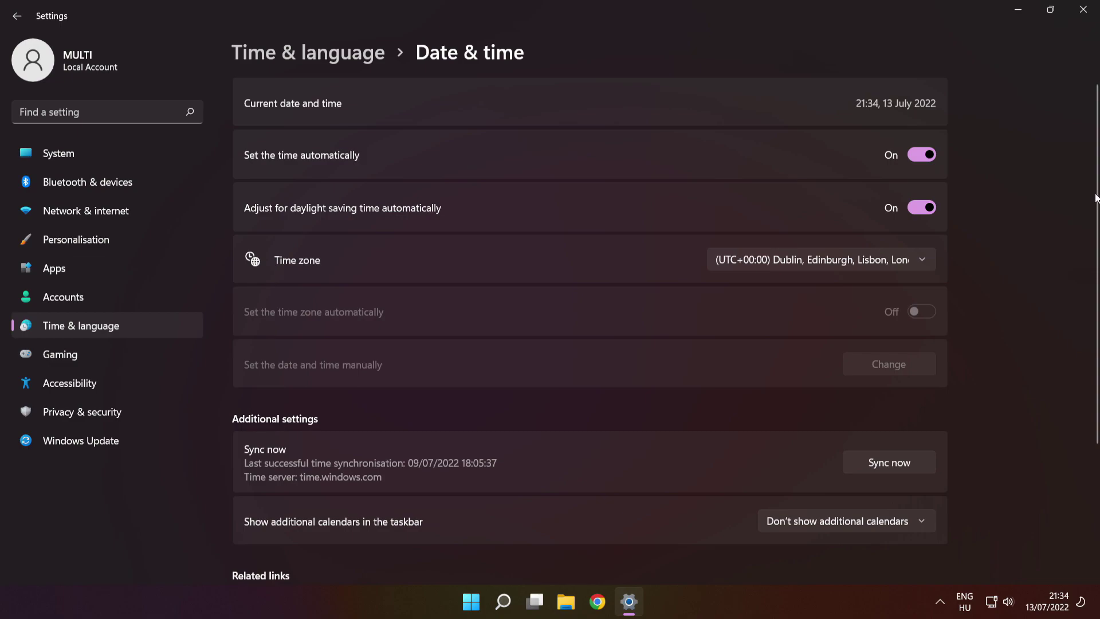
scroll(1095, 254, down, 2)
scroll(1096, 254, down, 1)
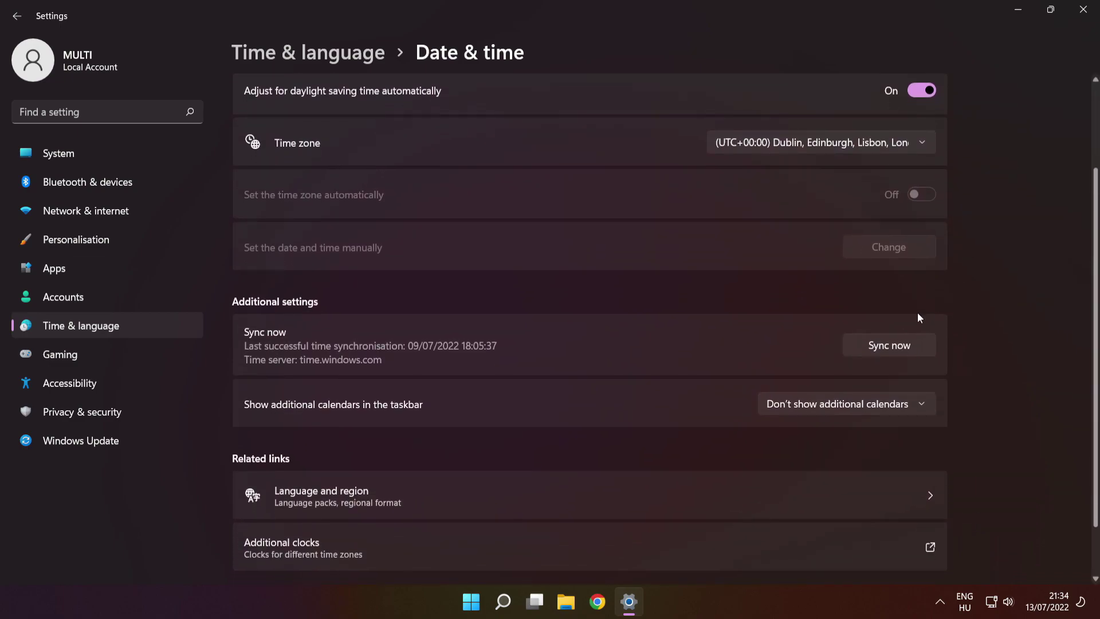
click(897, 350)
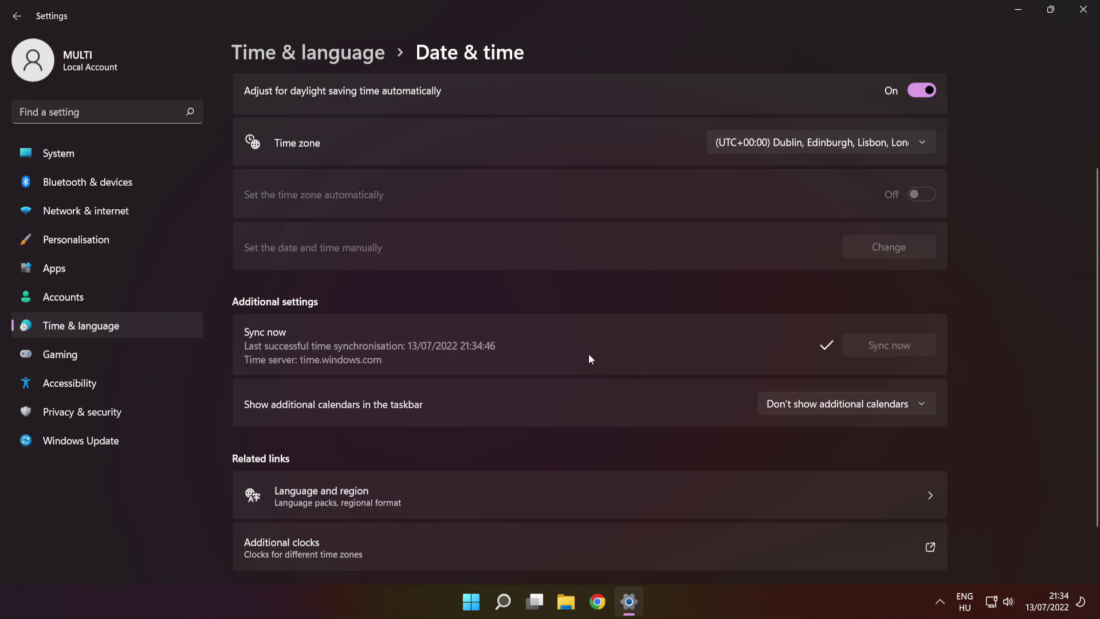
Step: Open the related Language and region settings to check the display language, country and regional format, and close Settings
scroll(583, 355, down, 1)
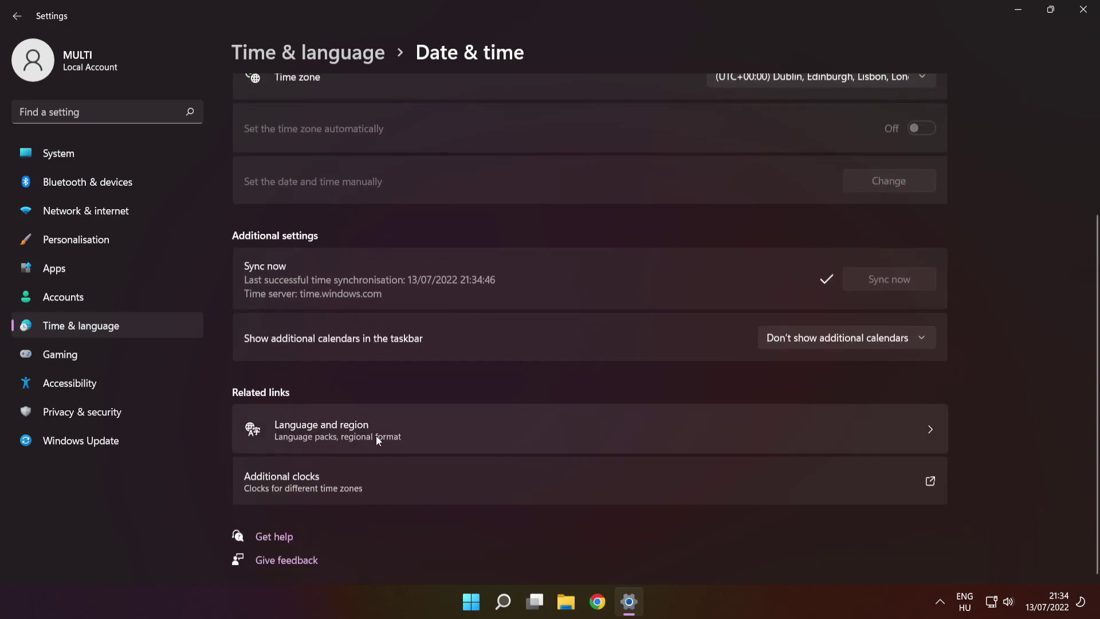
click(462, 428)
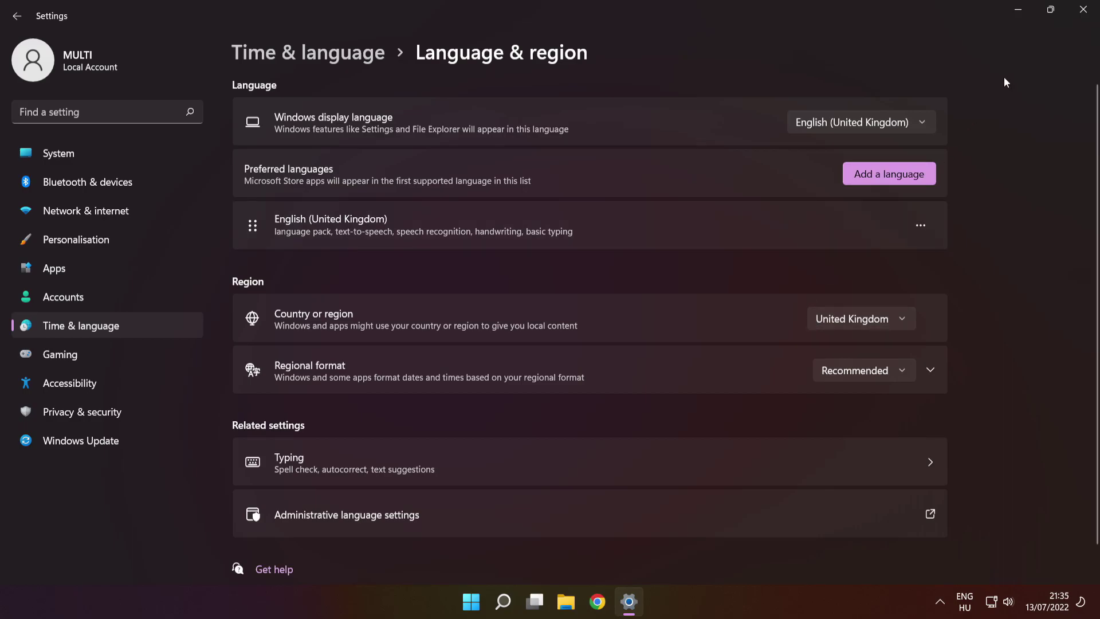
click(1084, 14)
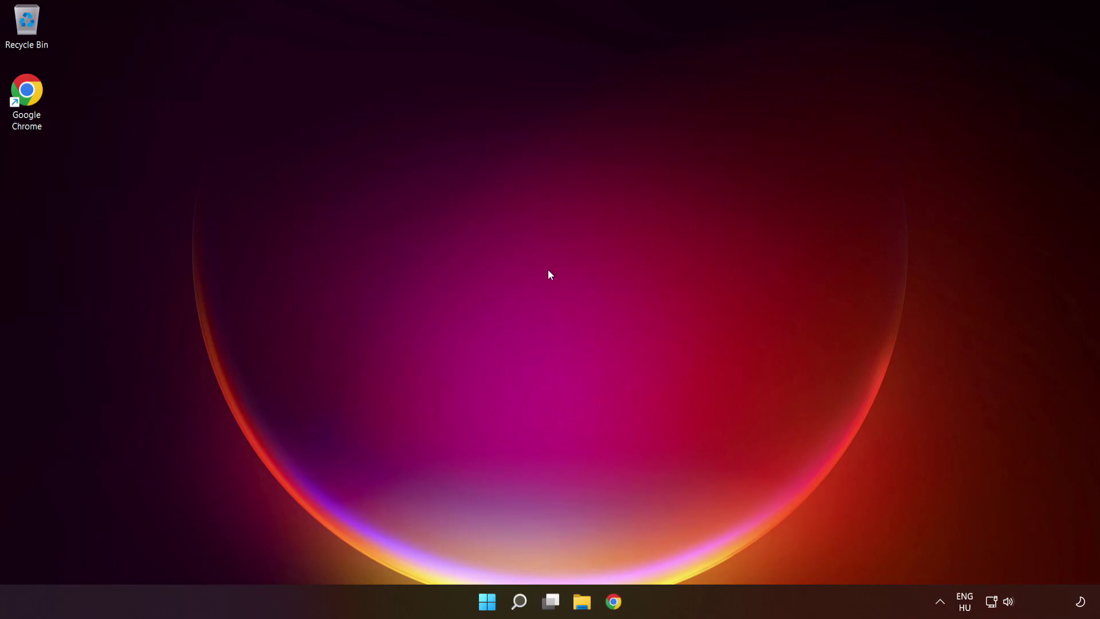
Step: Search Windows for "updates", open the Check for updates settings and start an update check
click(520, 610)
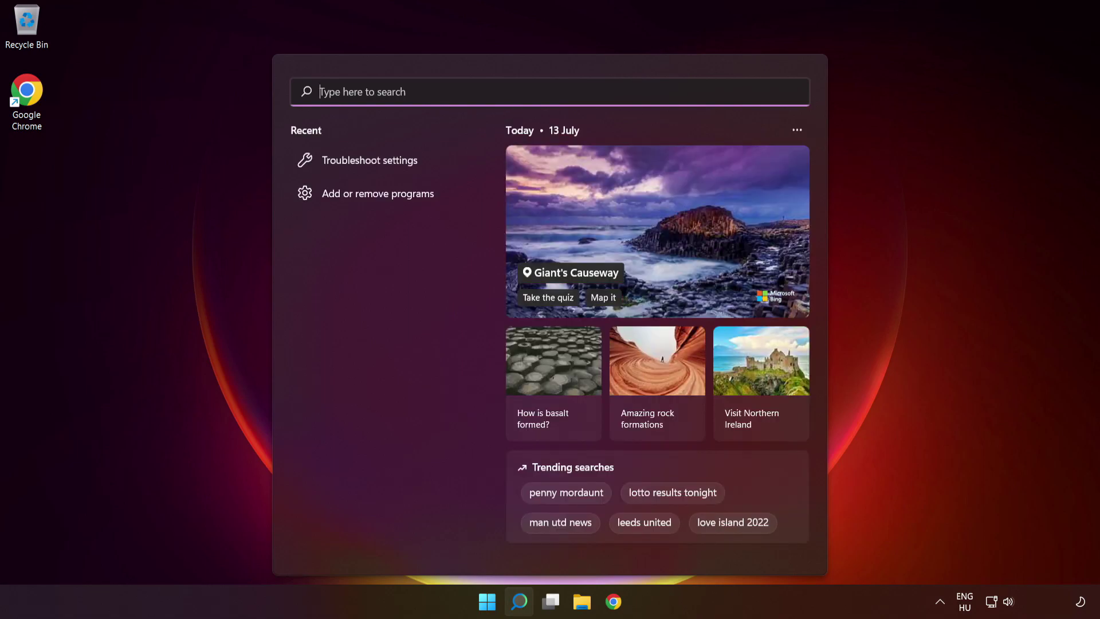
text(updates)
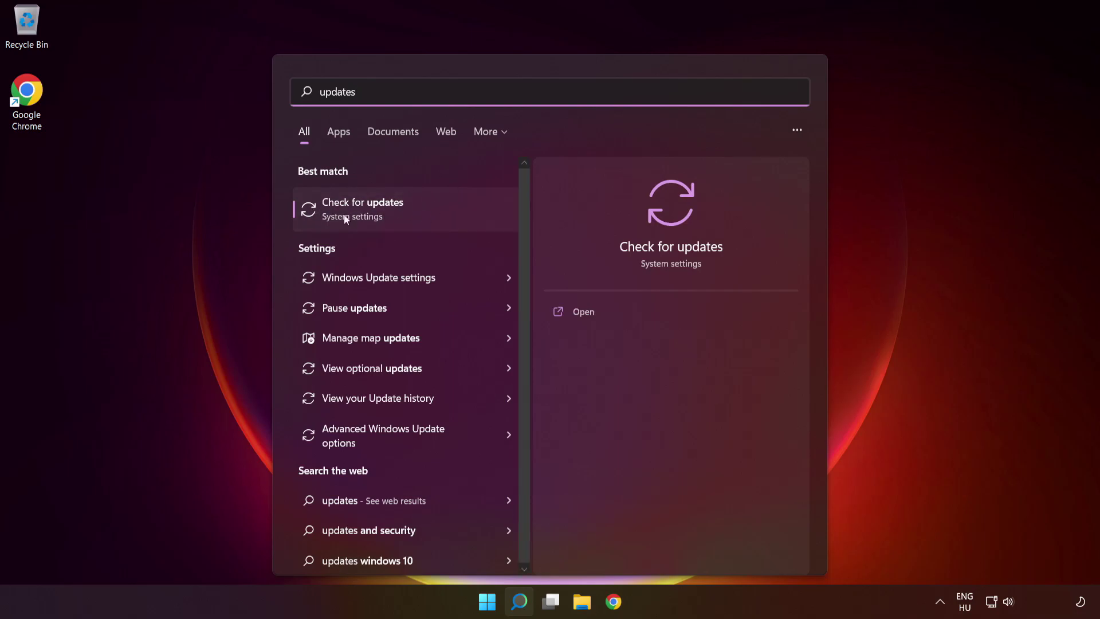
click(410, 219)
click(906, 118)
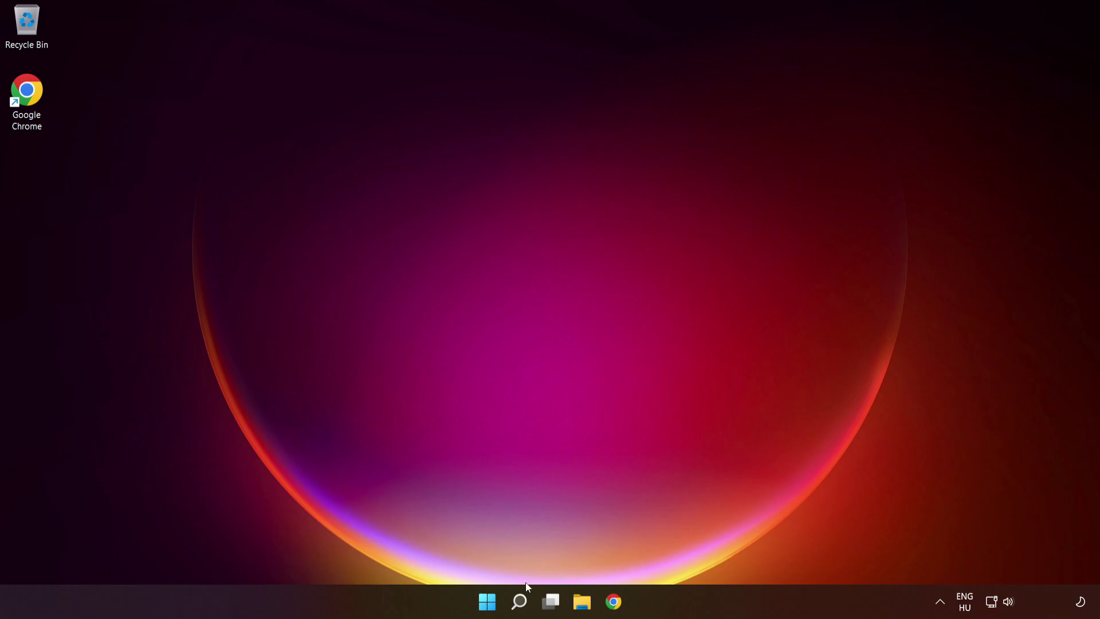
Step: Search Windows for "troubleshoot settings", open that page and go to the list of other trouble-shooters
click(520, 603)
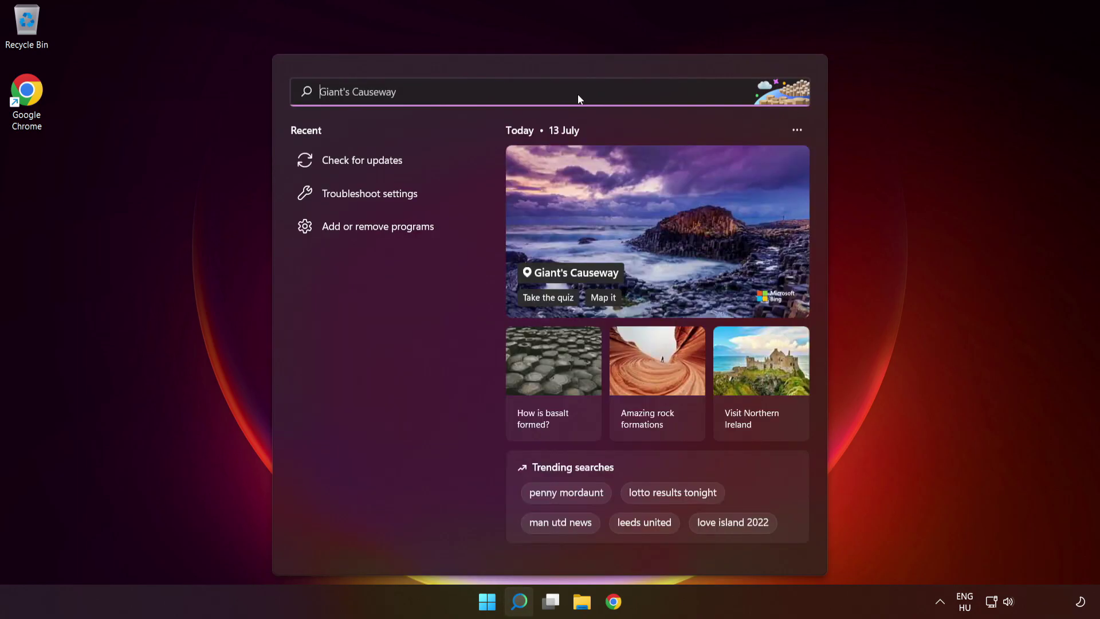
text(troubles)
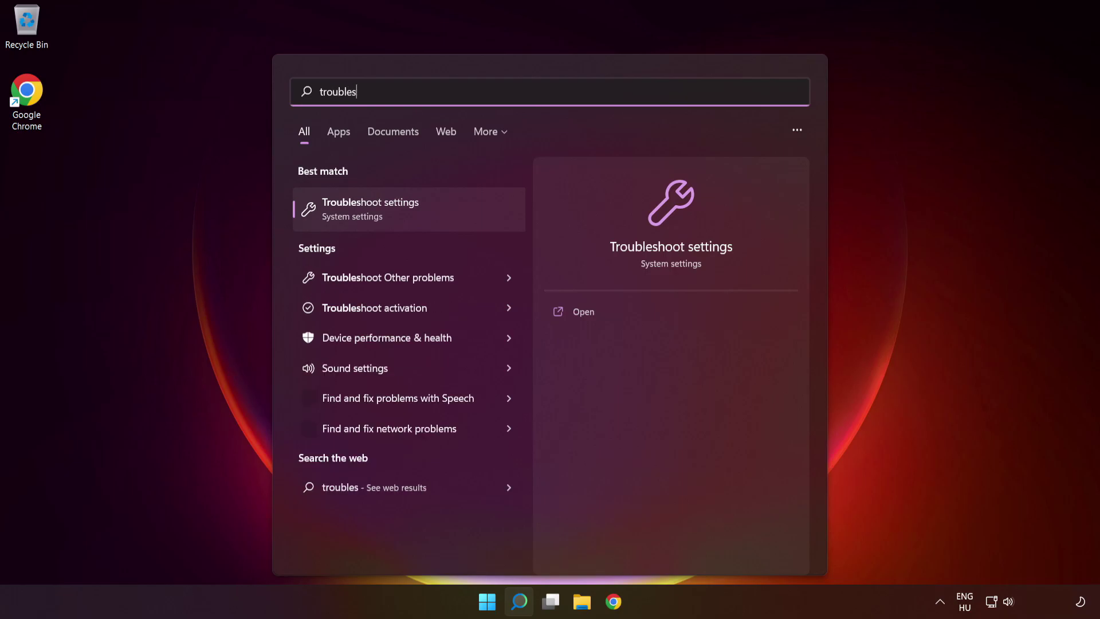
text(hoot setting)
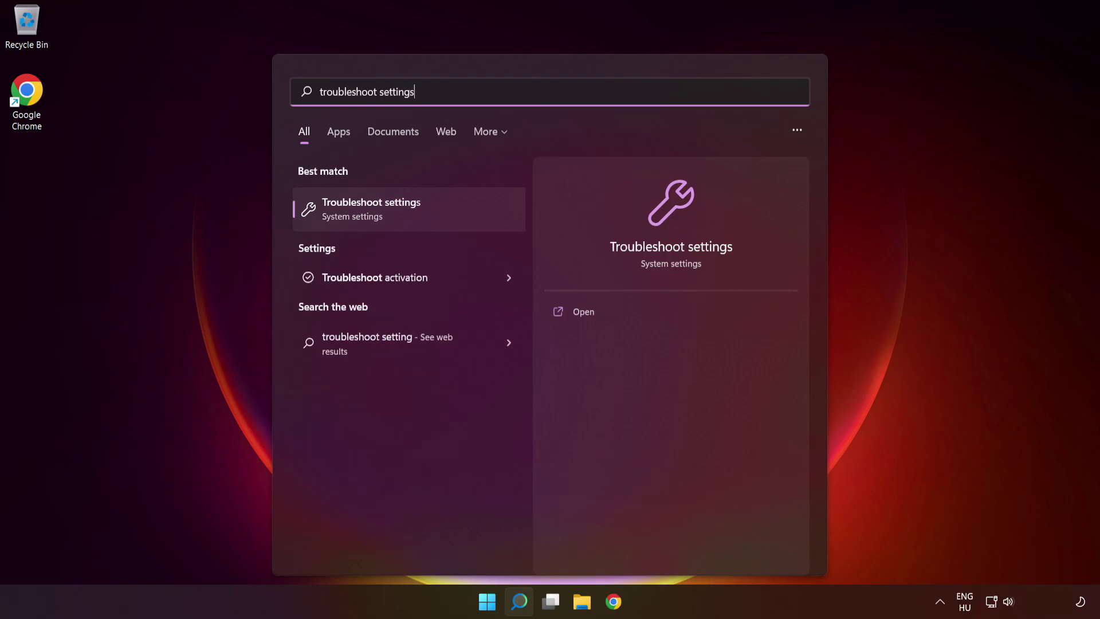
text(s)
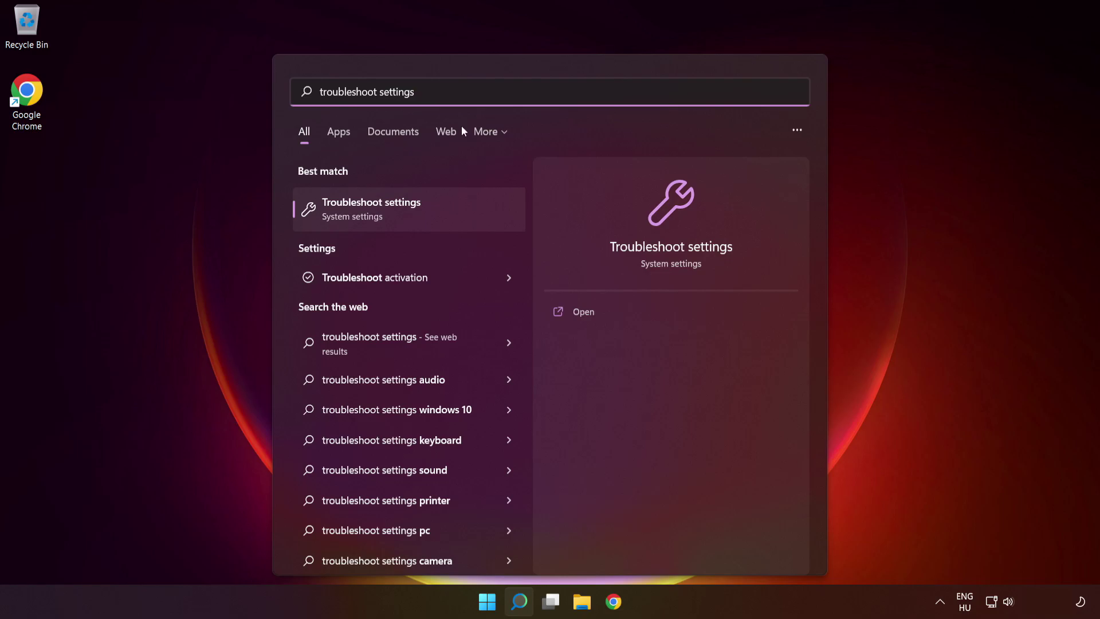
click(393, 220)
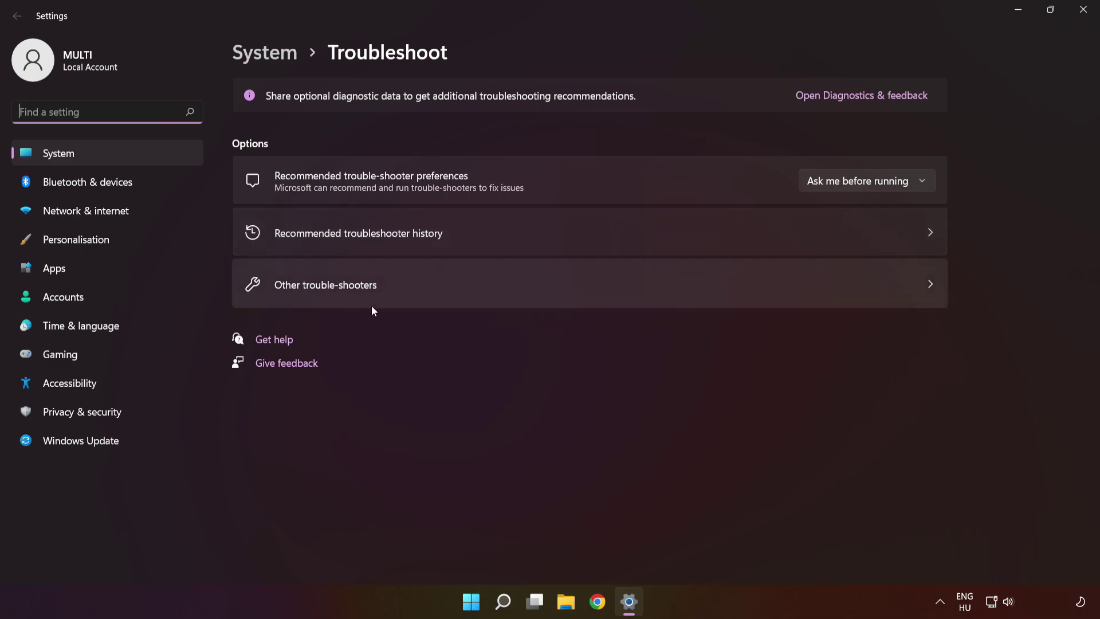
click(553, 295)
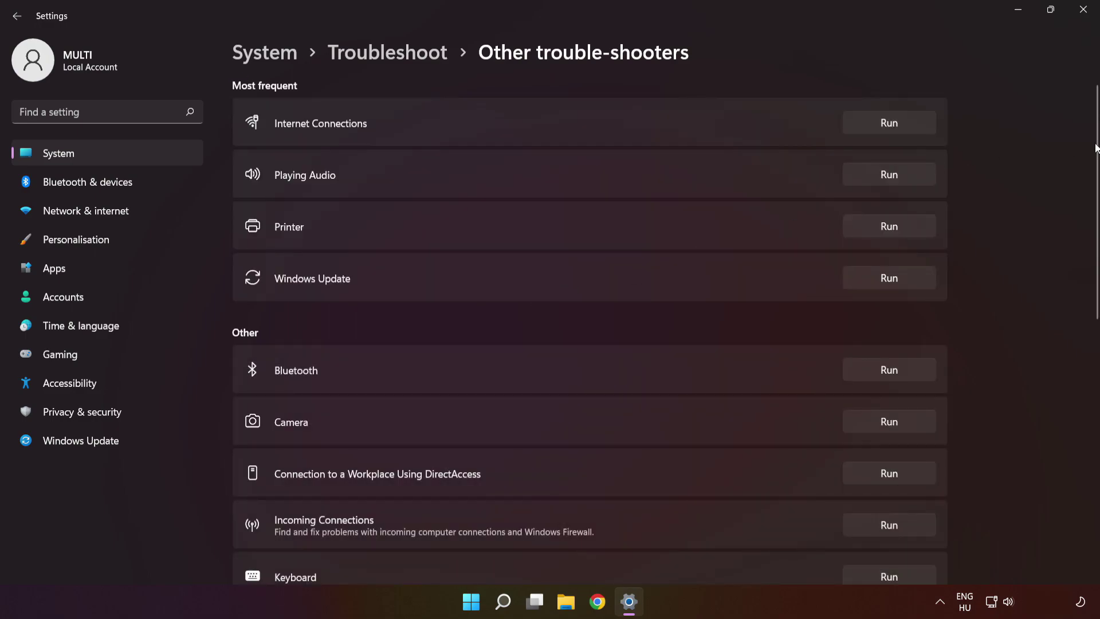
Step: Run the Windows Store Apps trouble-shooter and close Settings
drag(1096, 147, 1087, 422)
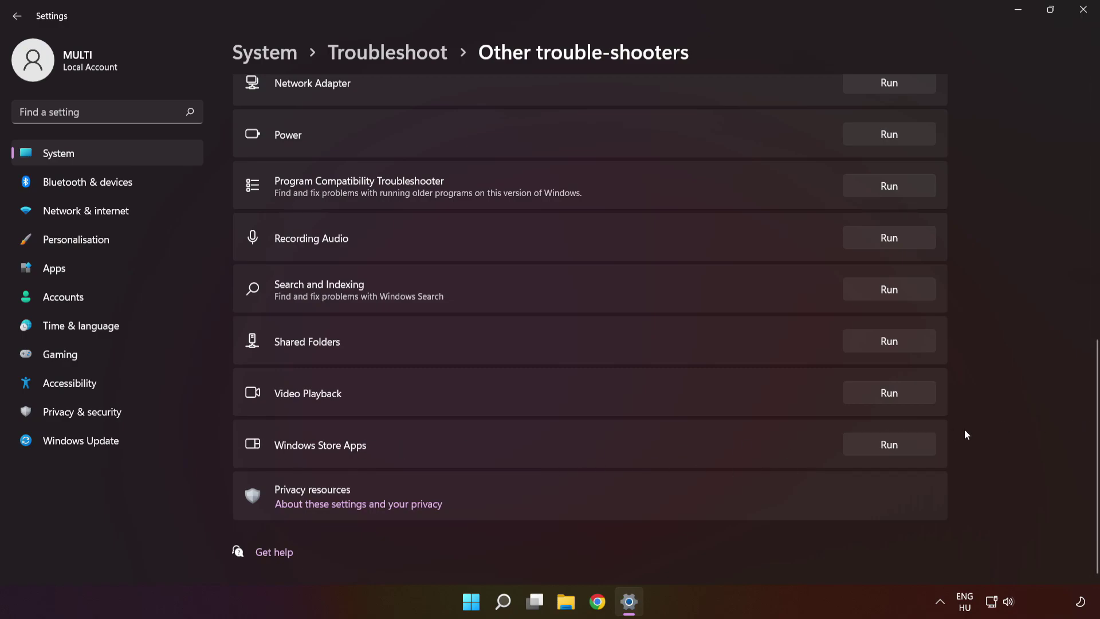
click(881, 446)
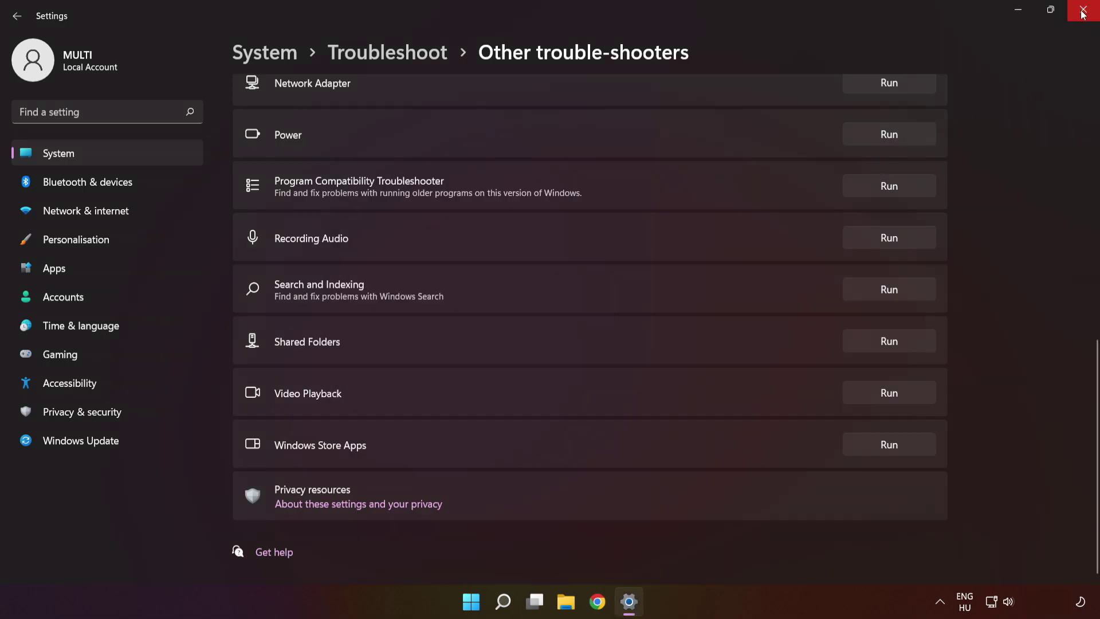
click(1083, 14)
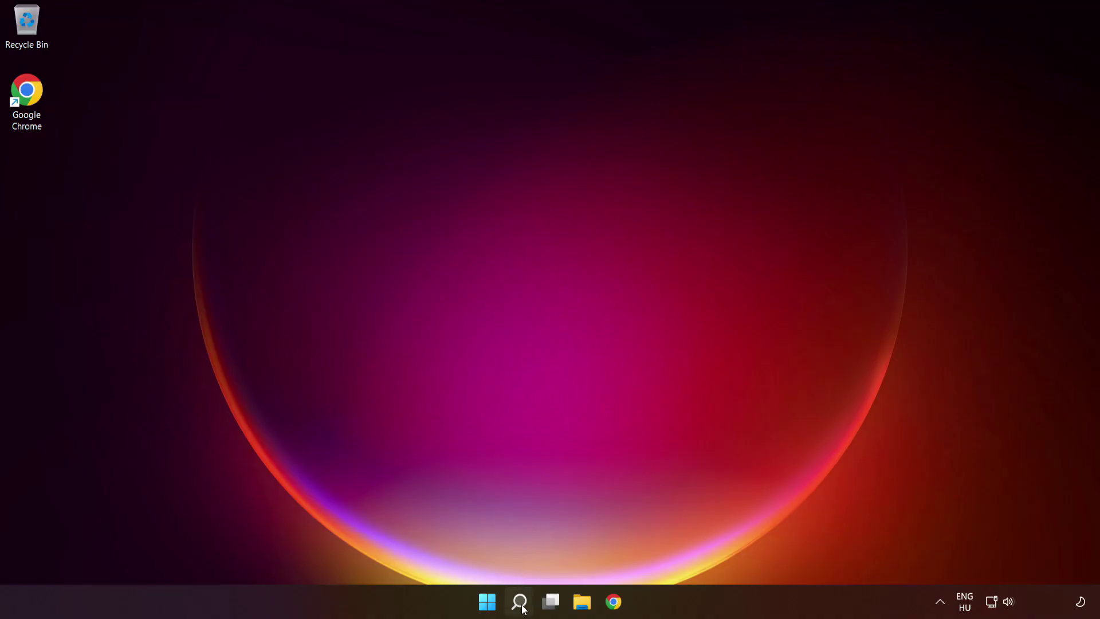
Step: Search Windows for "programs" and open Add or remove programs
click(520, 602)
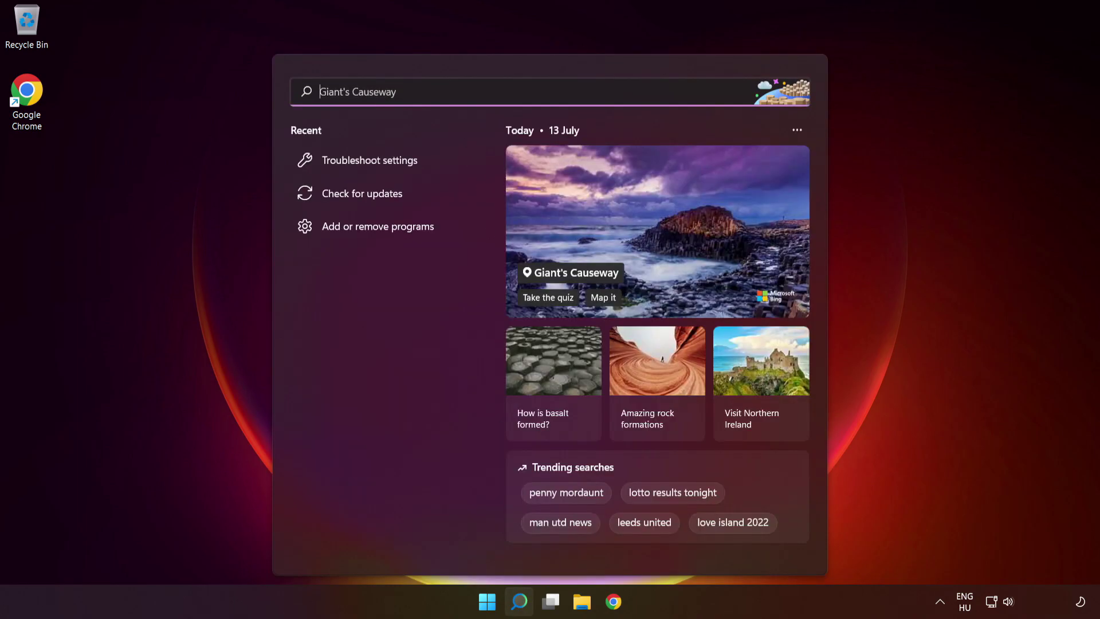
text(pro)
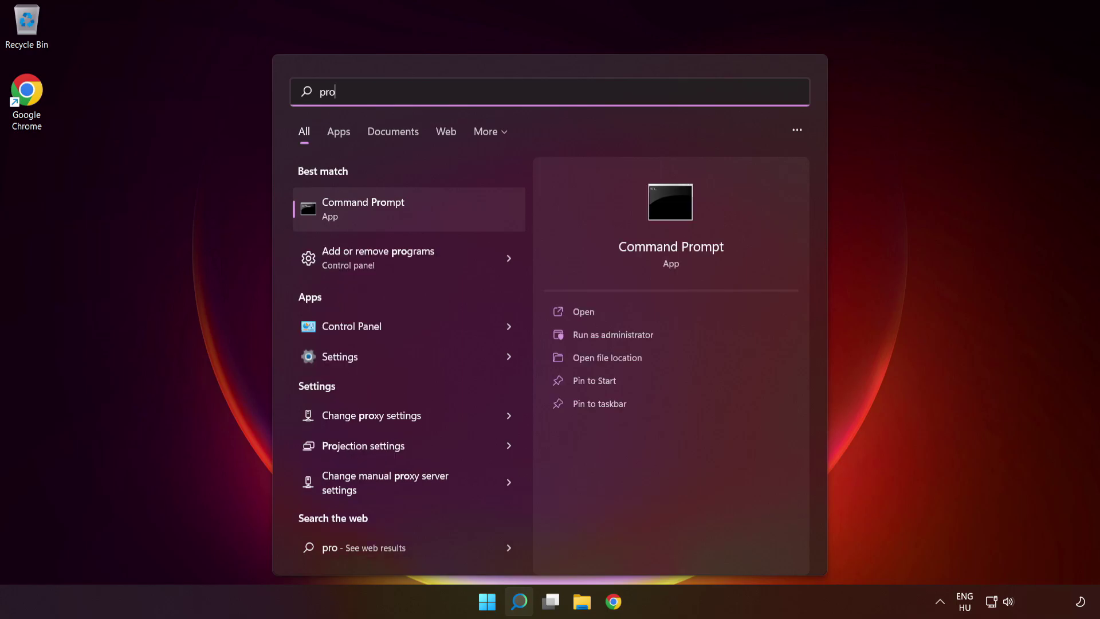
text(grams)
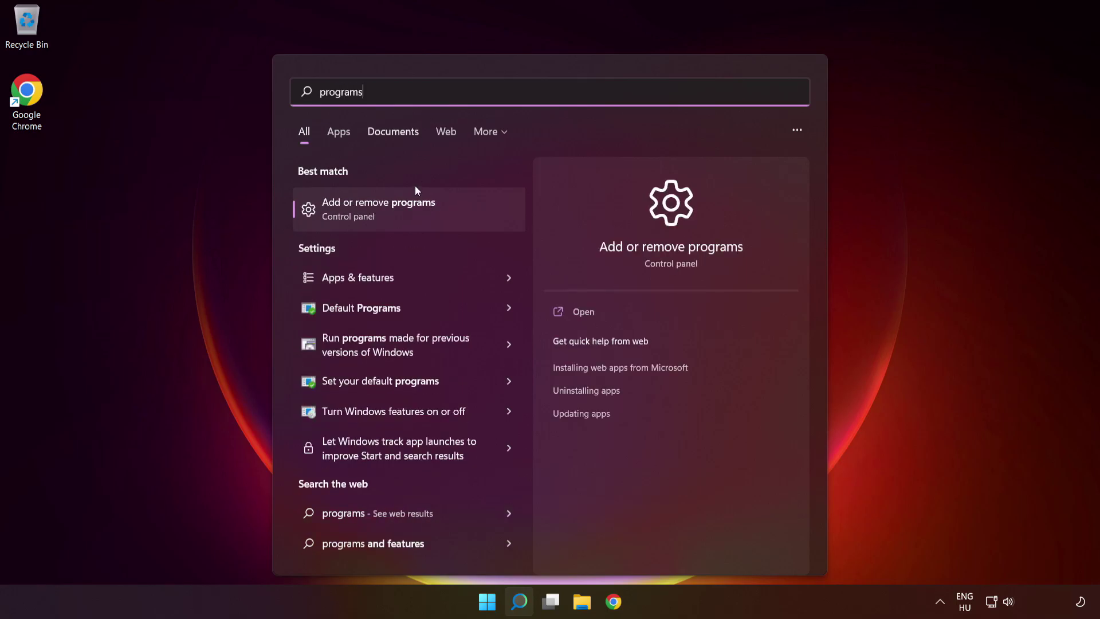
click(422, 221)
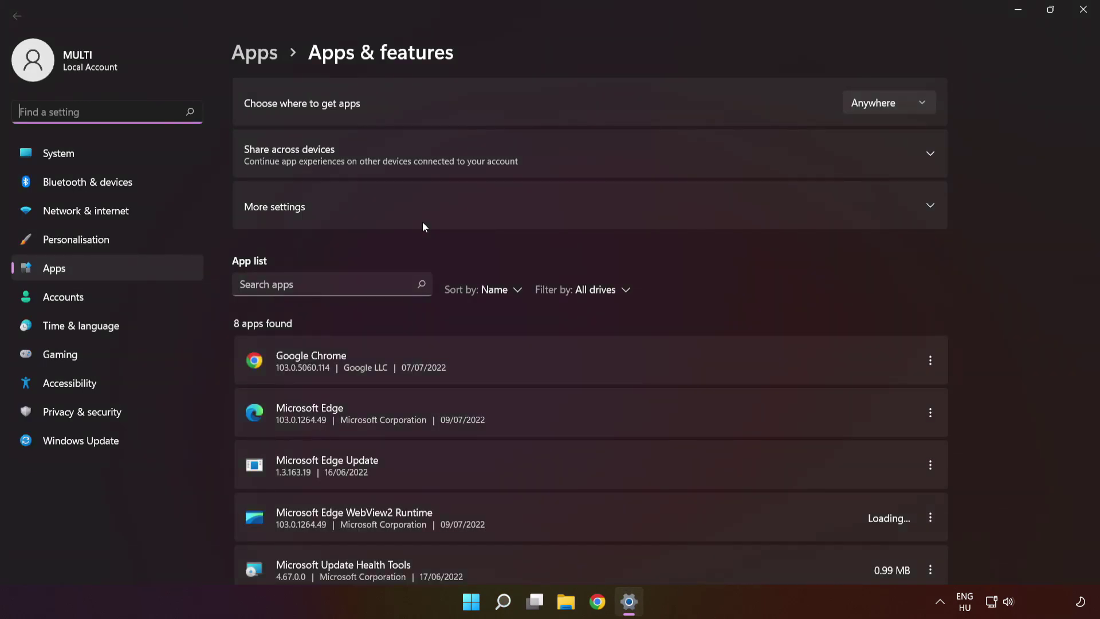
Step: Find Microsoft Store in the list of installed apps and open its advanced options
click(331, 285)
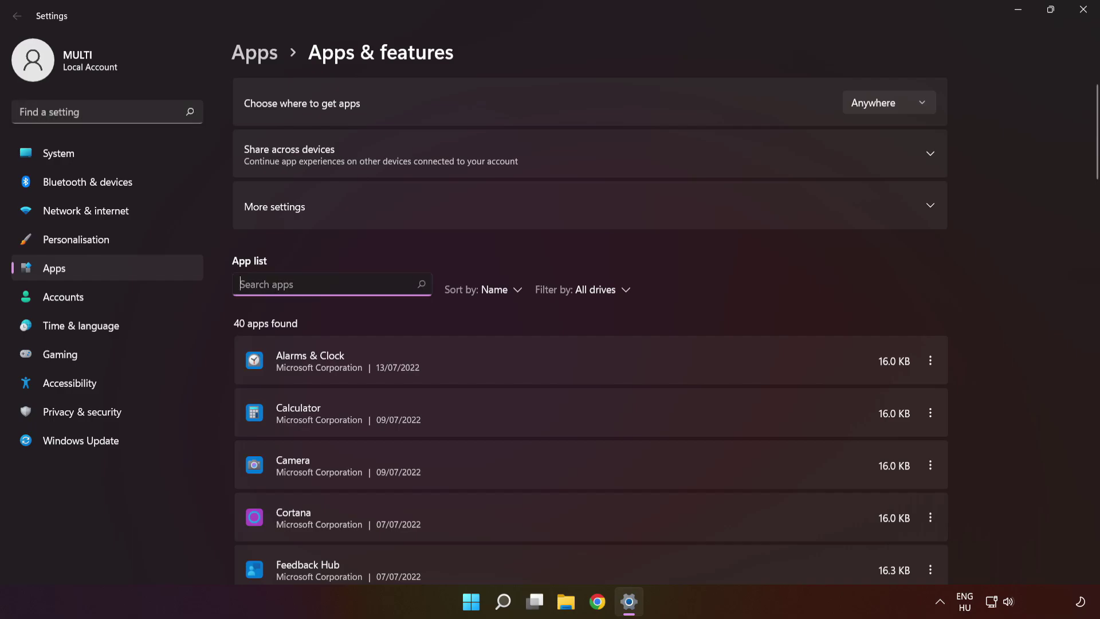
text(microsoft )
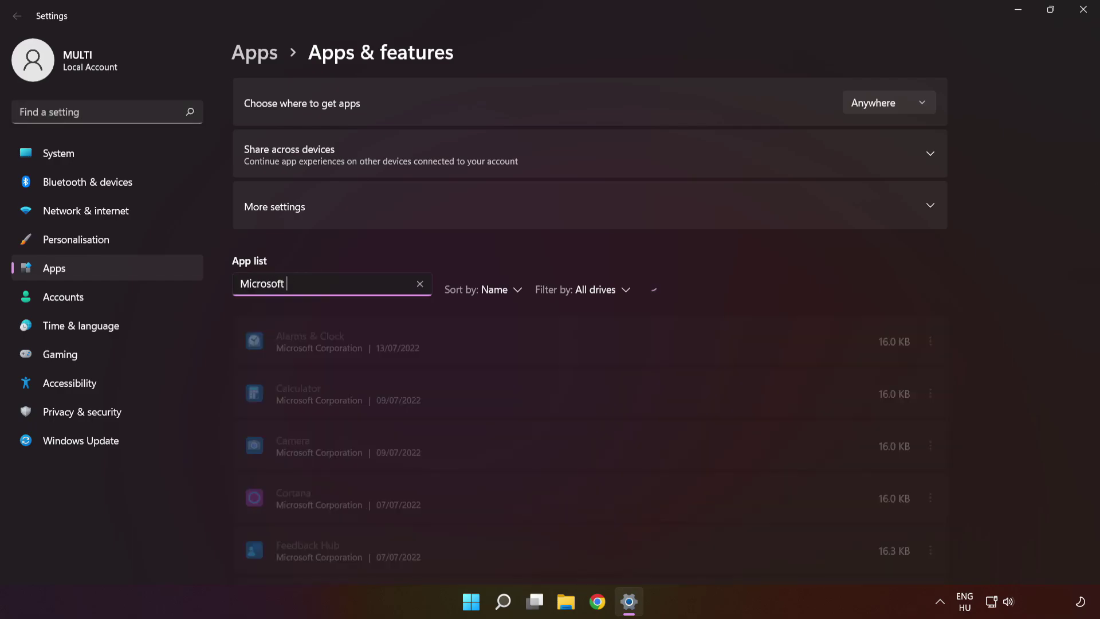
text(store)
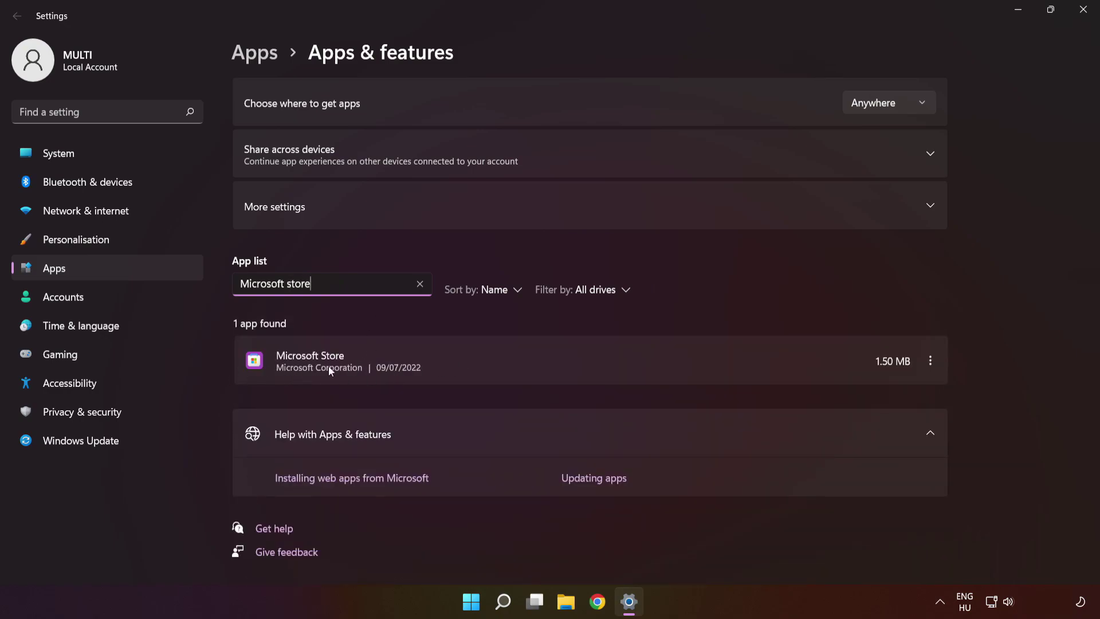
click(932, 362)
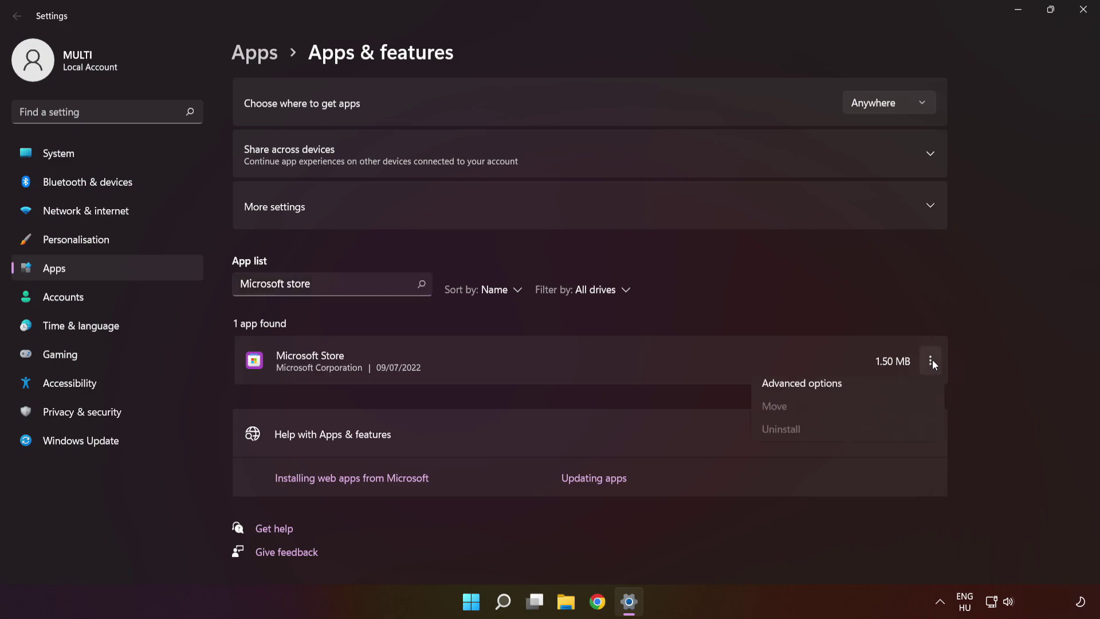
click(881, 393)
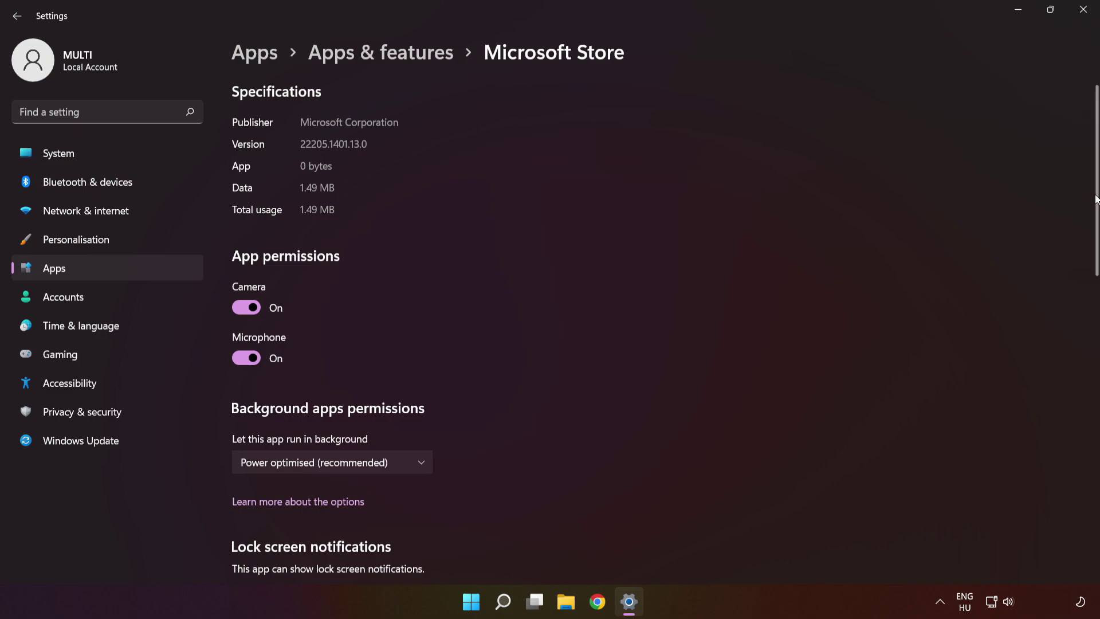
Step: Repair the Microsoft Store app, and reset it with confirmation that its data will be deleted
drag(1095, 199, 1090, 373)
scroll(1090, 373, down, 3)
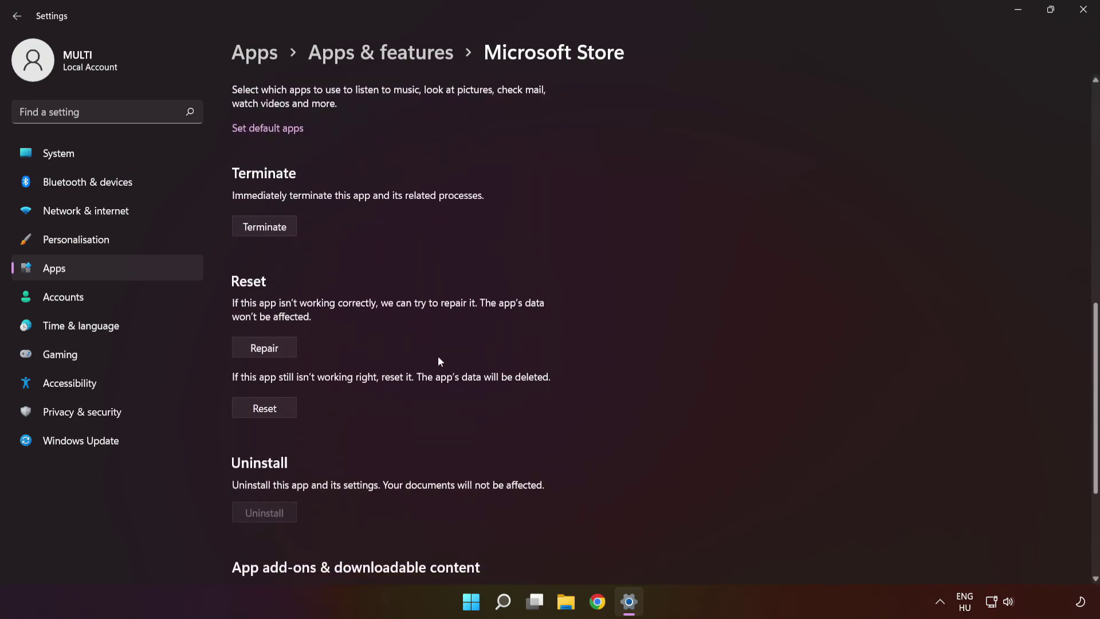
click(271, 348)
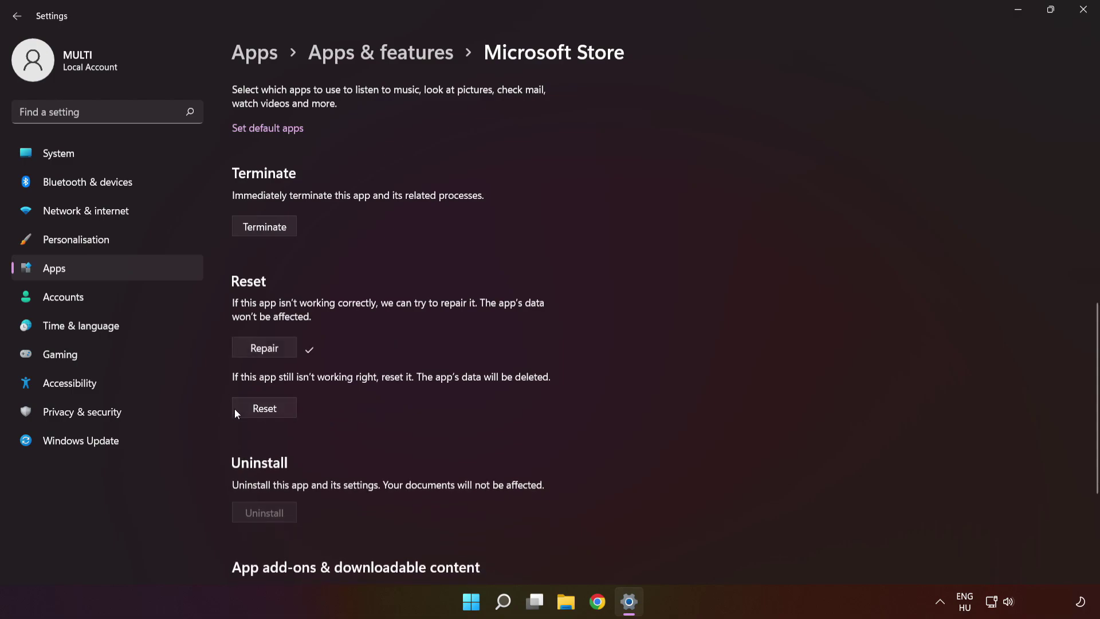
click(269, 411)
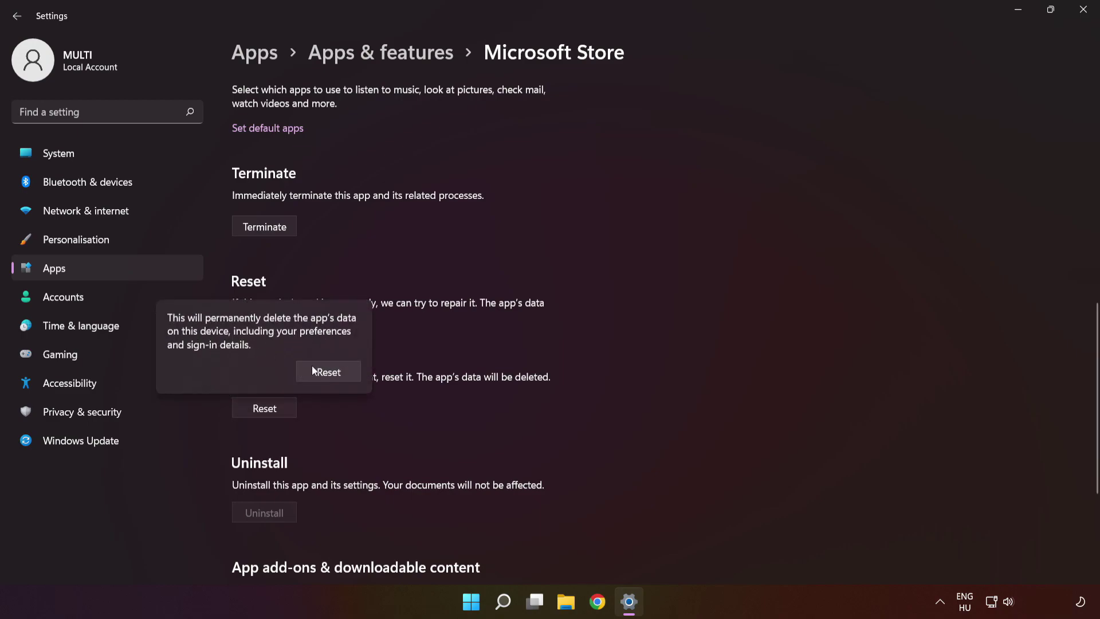
click(329, 373)
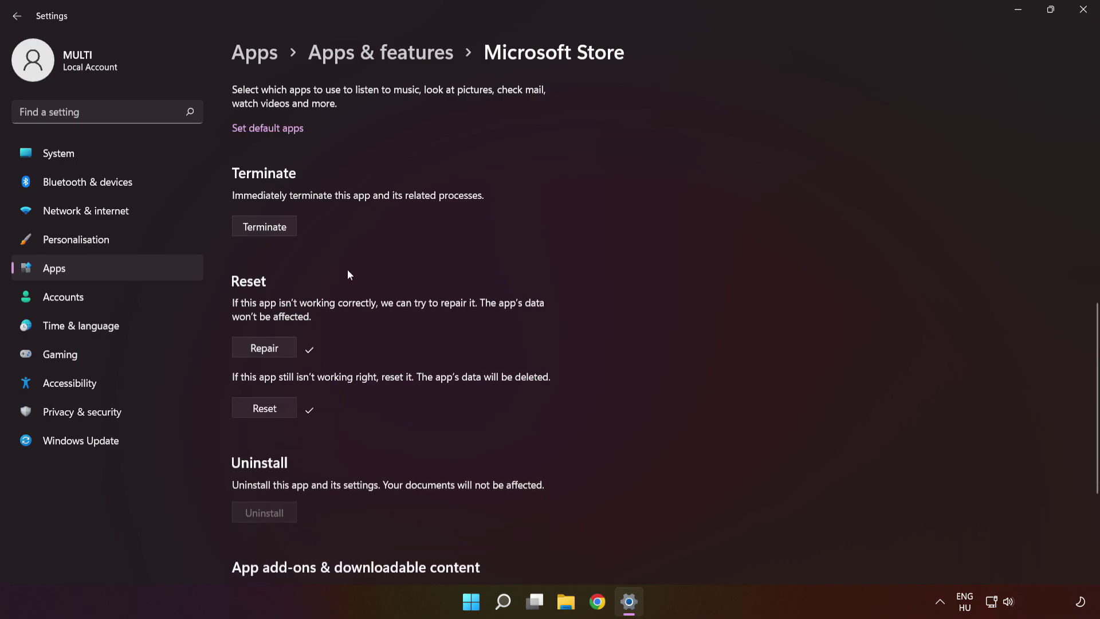
Step: Return to the Apps & features page and search the app list for "xbox"
click(381, 54)
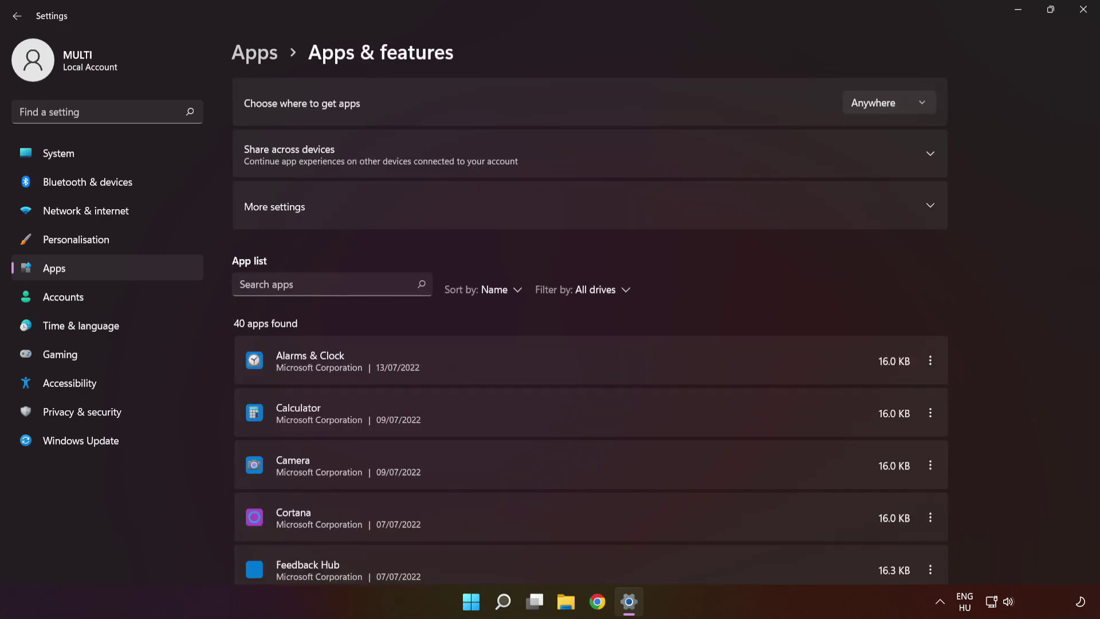
click(289, 285)
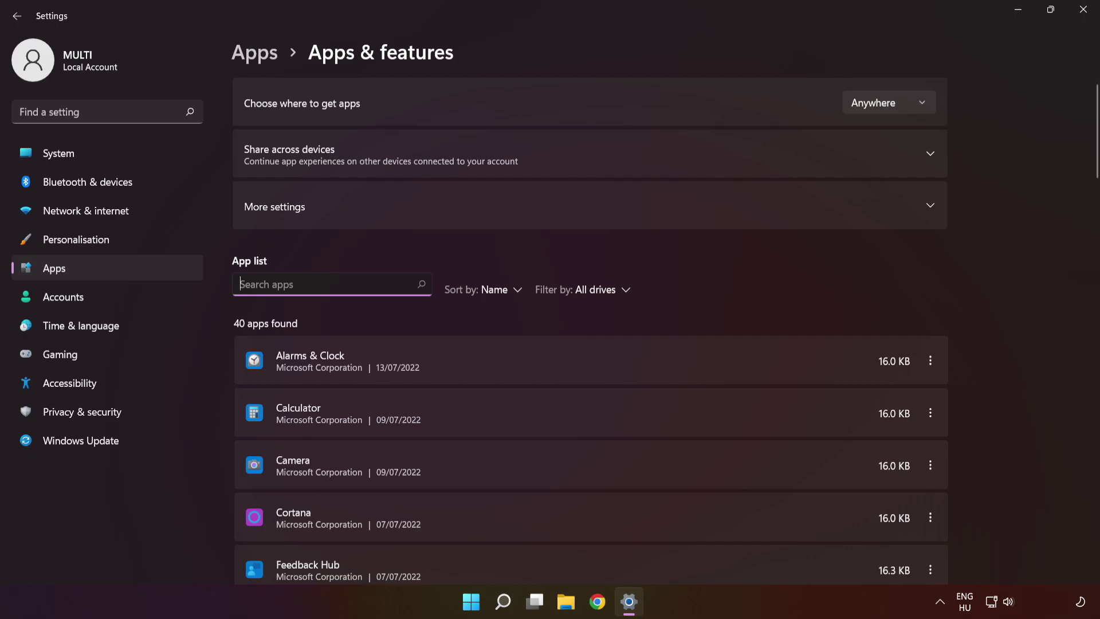
text(xbox)
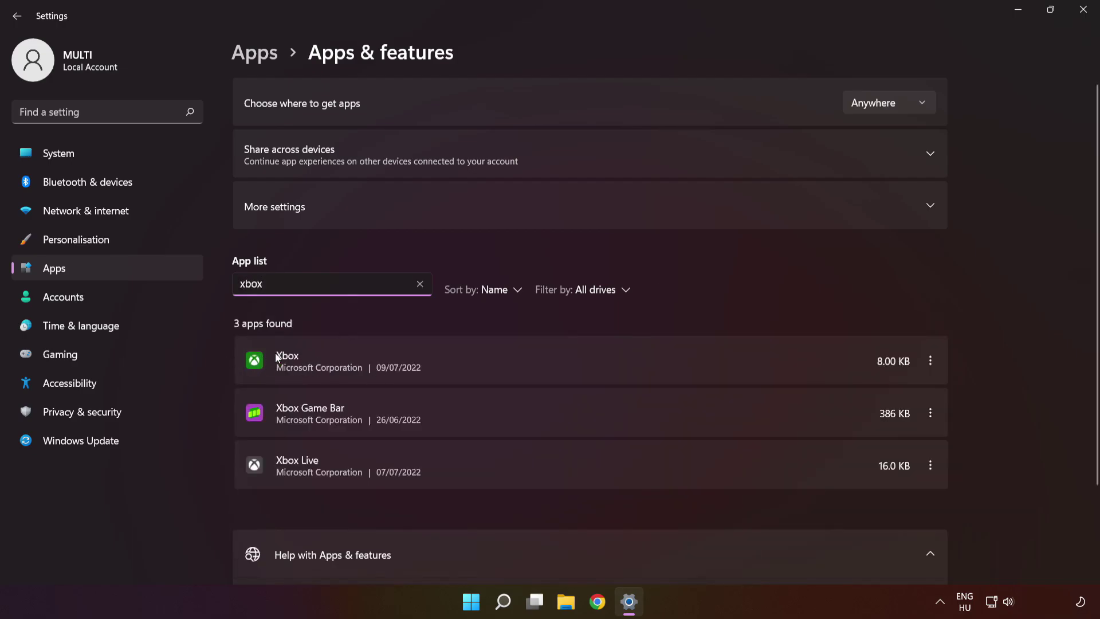
Step: Repair the Xbox app from its advanced options, reset it with confirmation of the data deletion, and close Settings
click(931, 360)
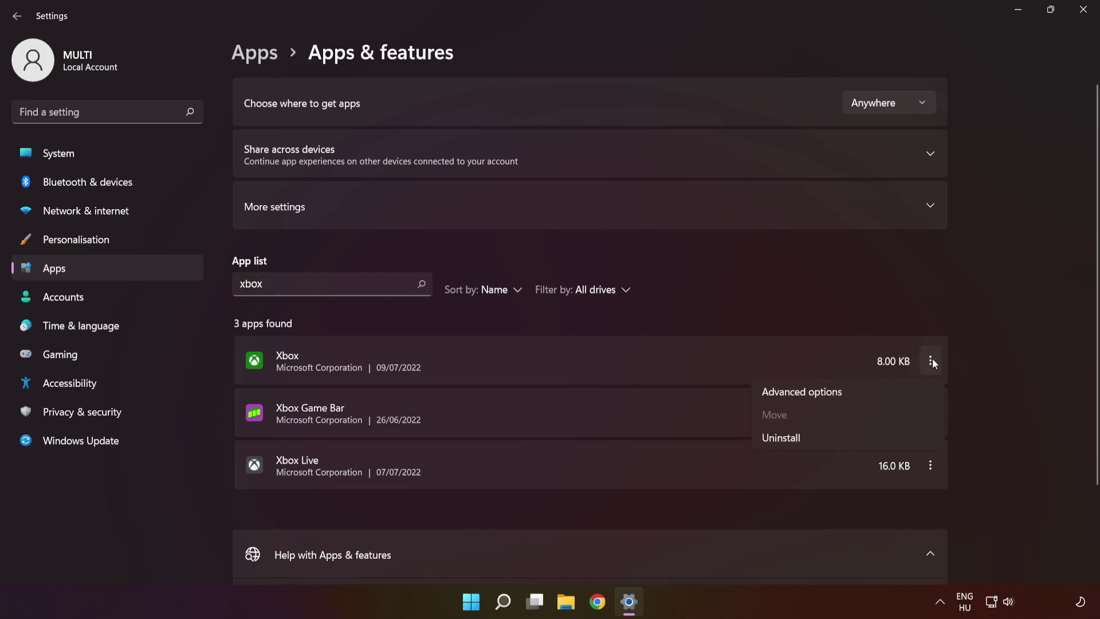
click(887, 393)
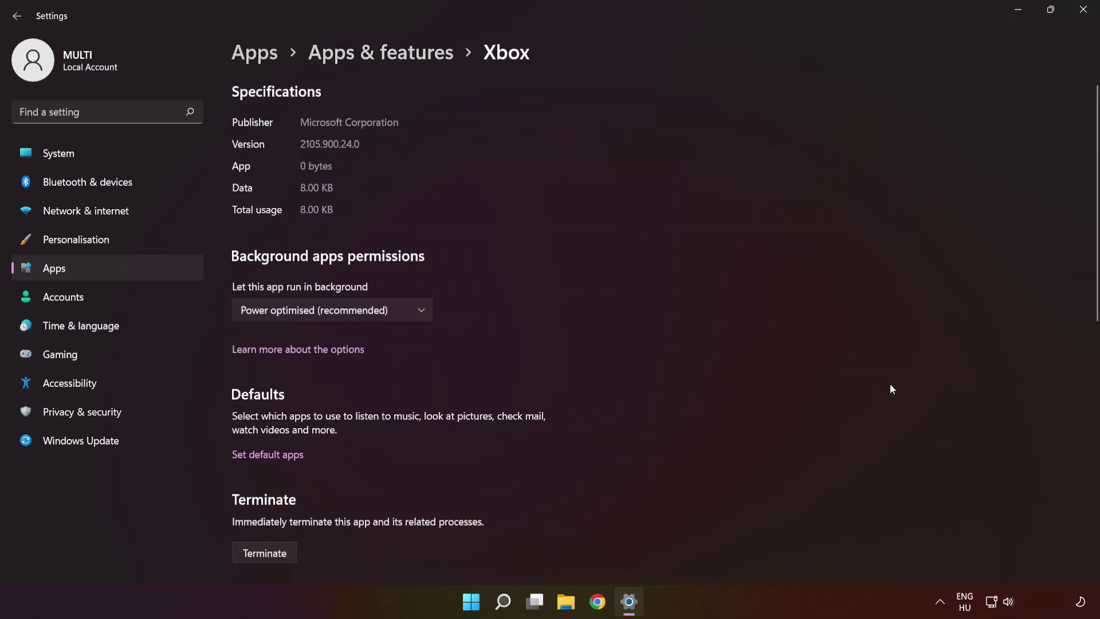
scroll(1088, 384, down, 4)
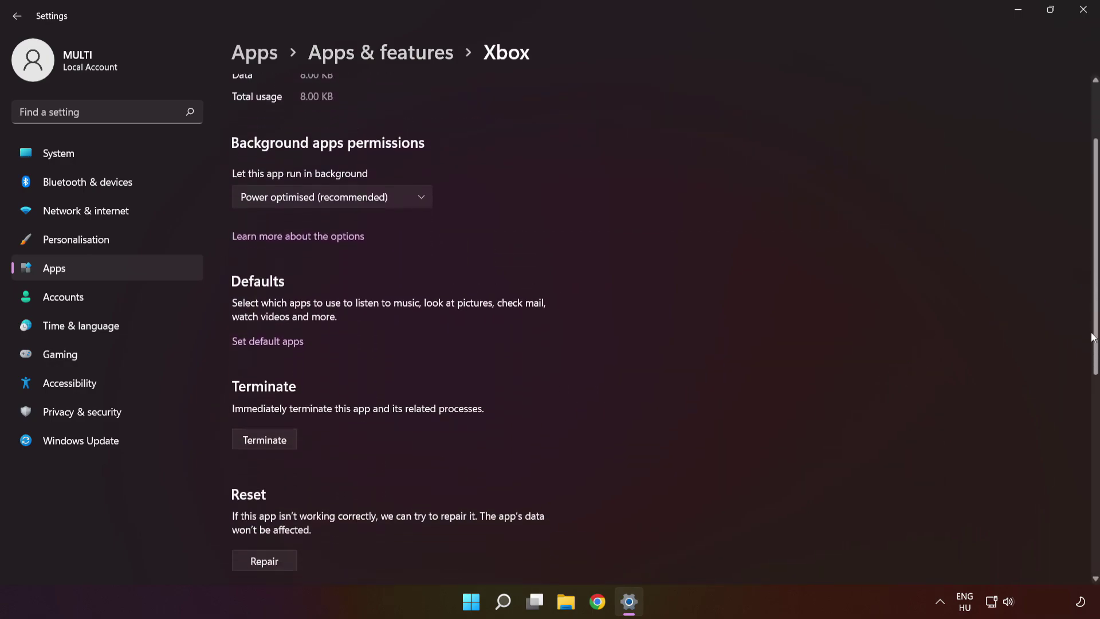
scroll(1088, 384, down, 2)
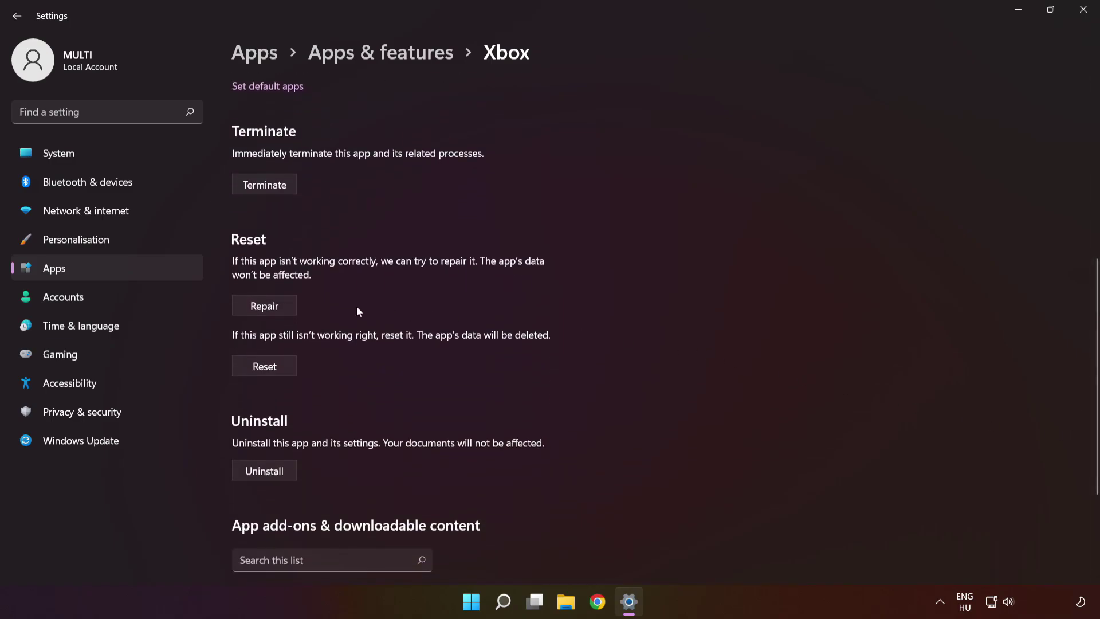
click(258, 308)
click(270, 370)
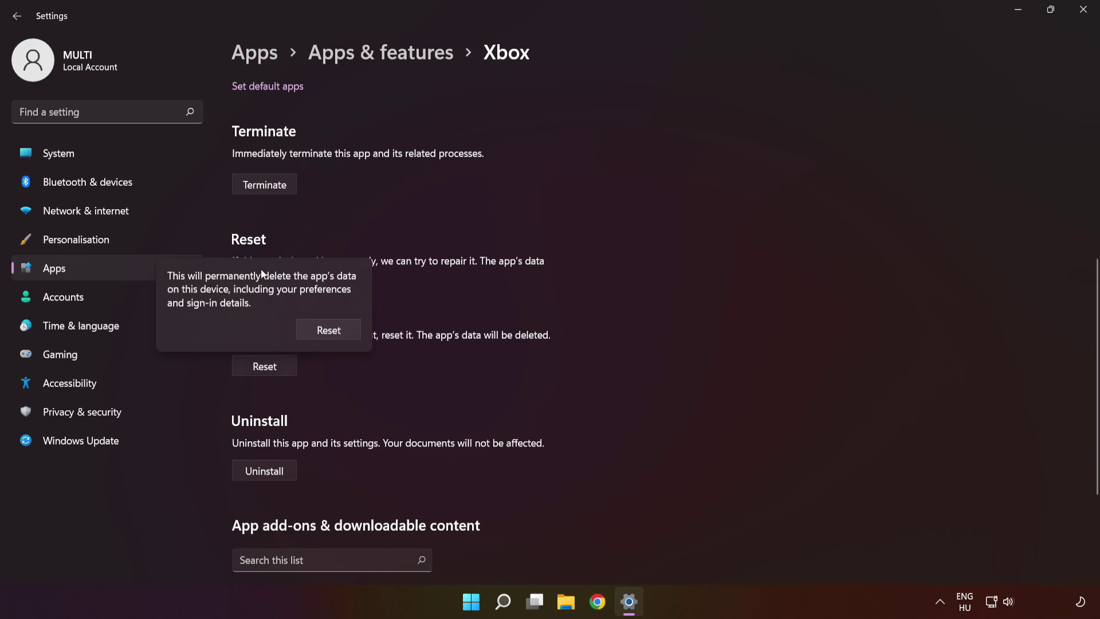
click(331, 334)
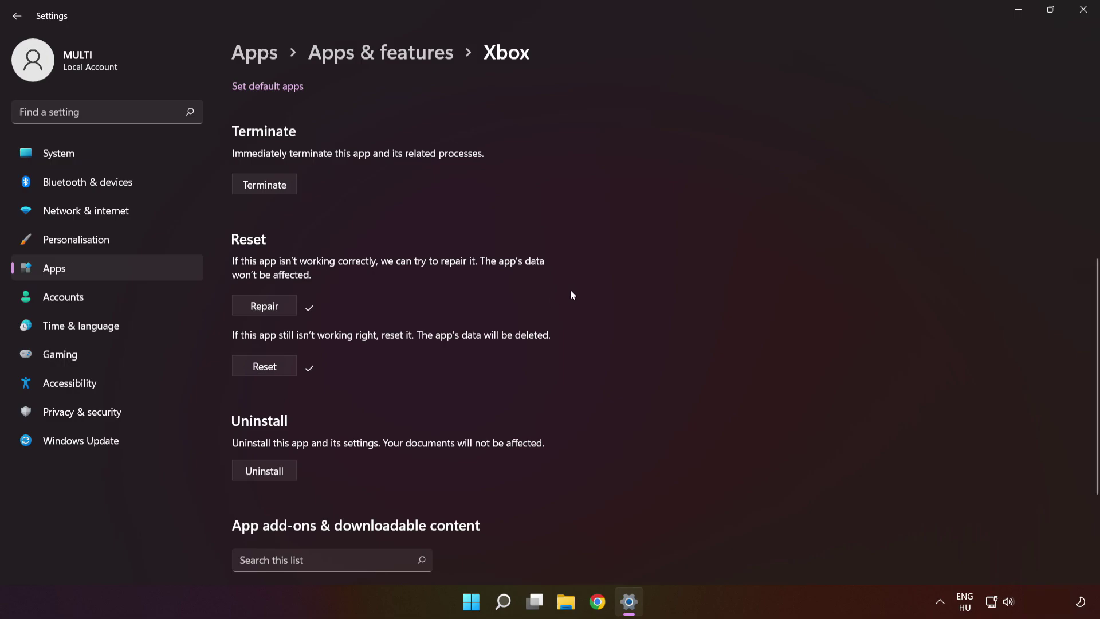
click(1083, 10)
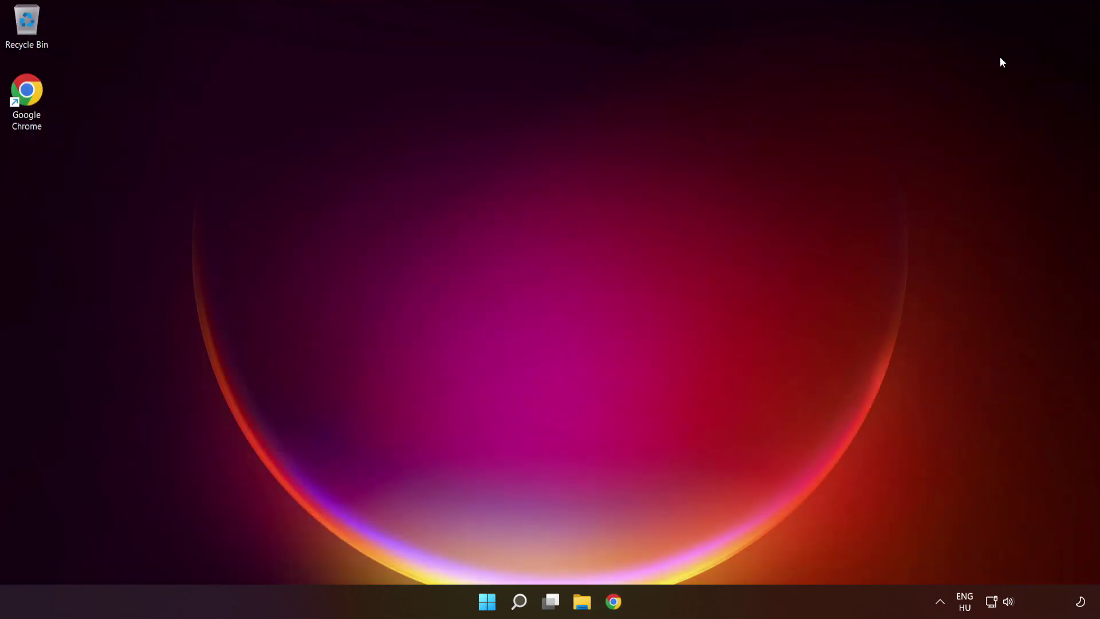
Step: Search Windows for "wsreset", run the command to reset the store cache, and maximize the Microsoft Store window
click(521, 600)
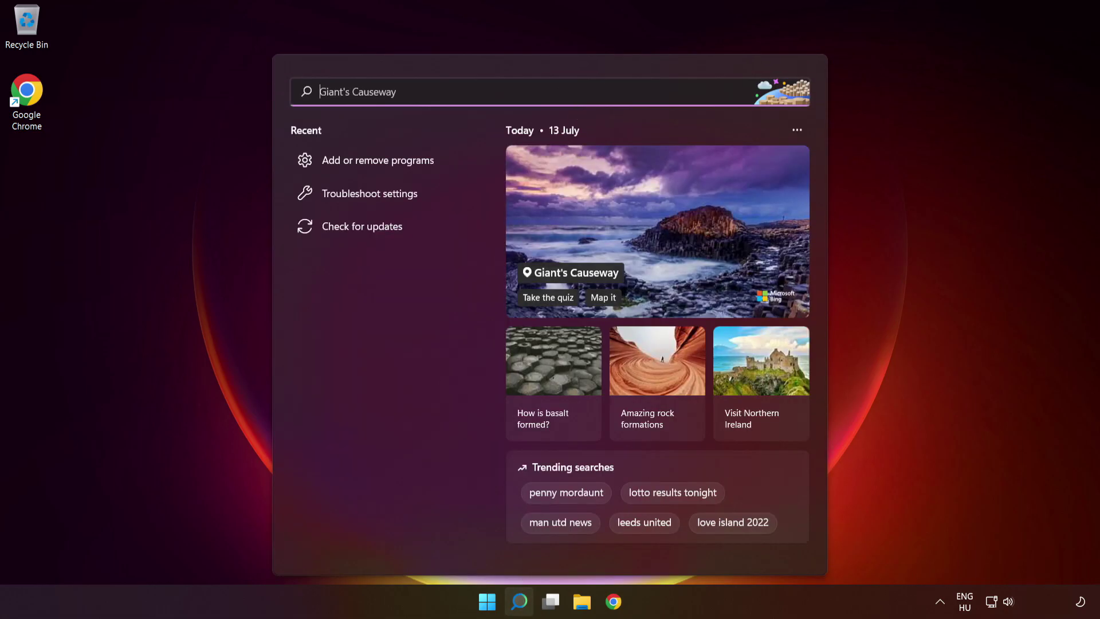
text(wsreset)
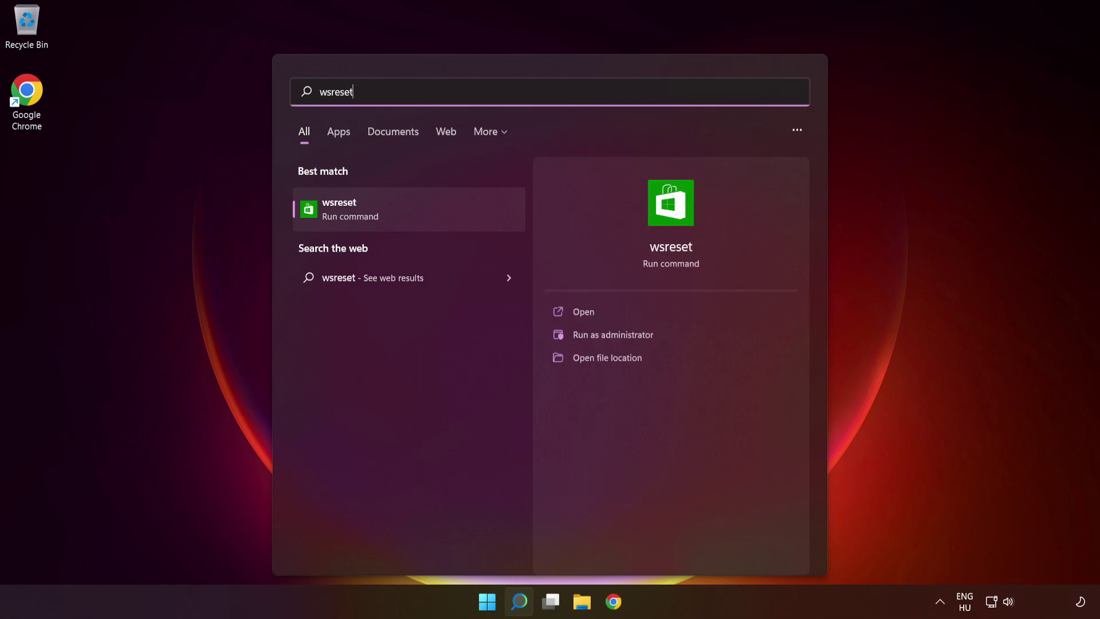
click(409, 215)
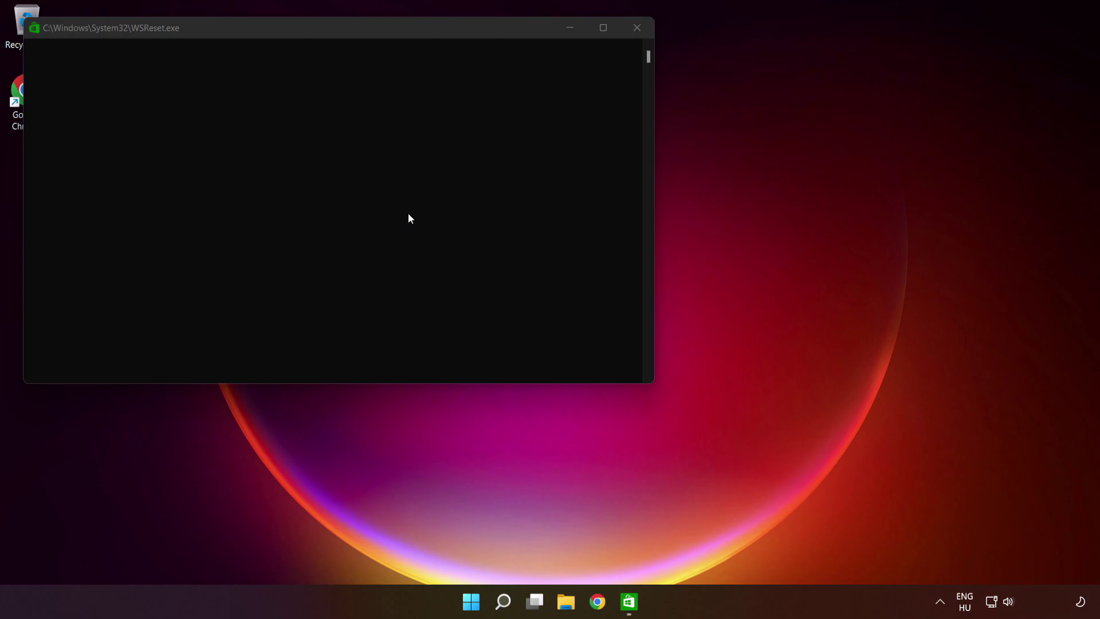
click(490, 29)
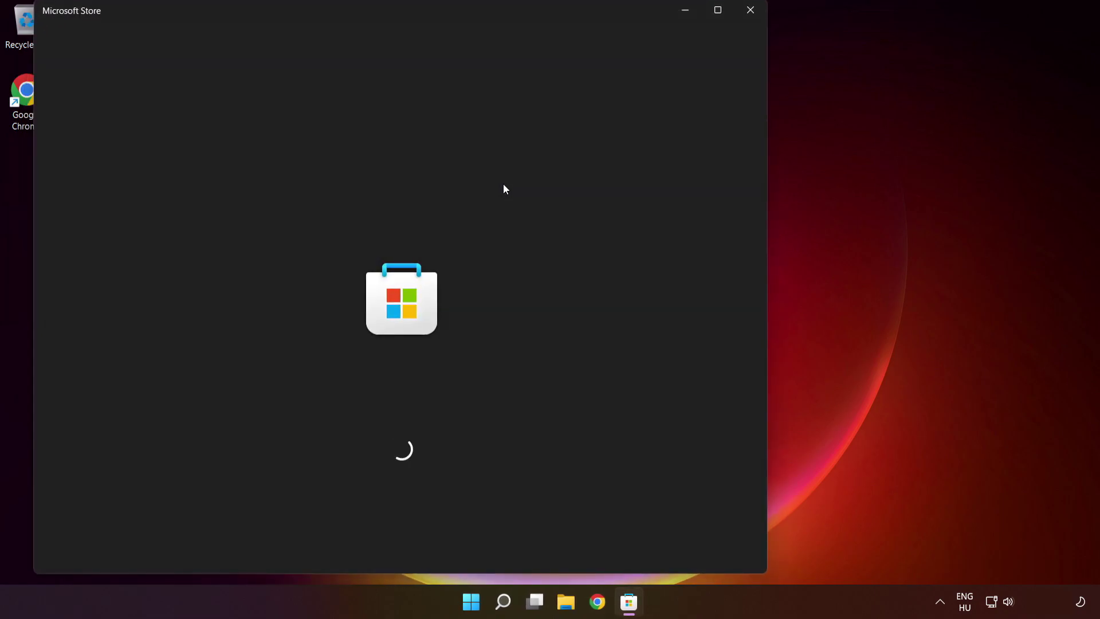
click(717, 10)
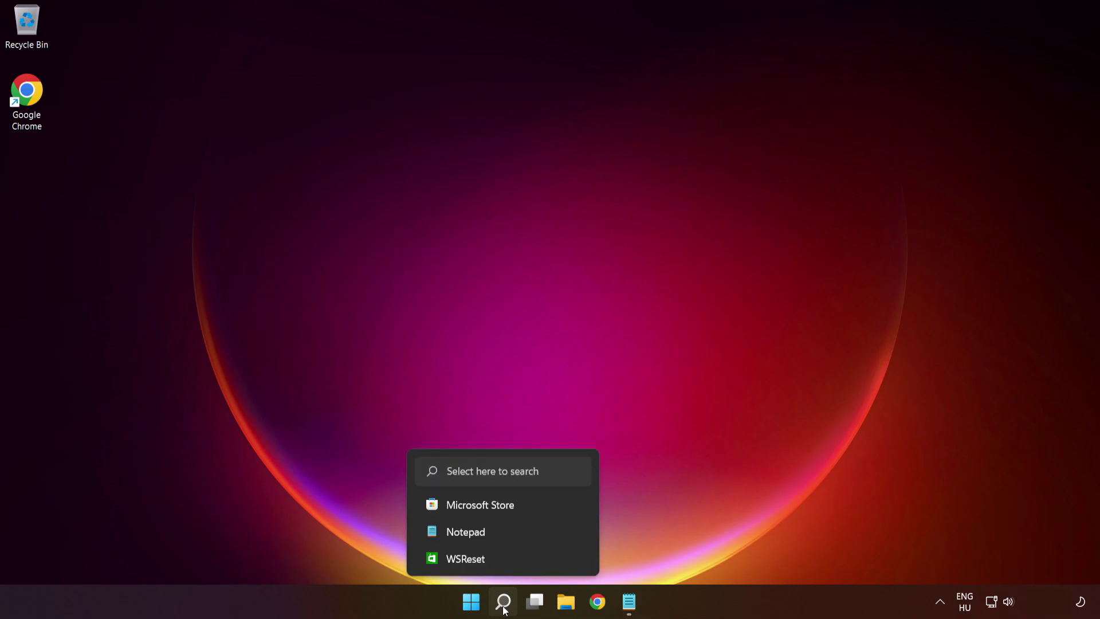
Step: Search Windows for "services" and open the Services app
click(504, 609)
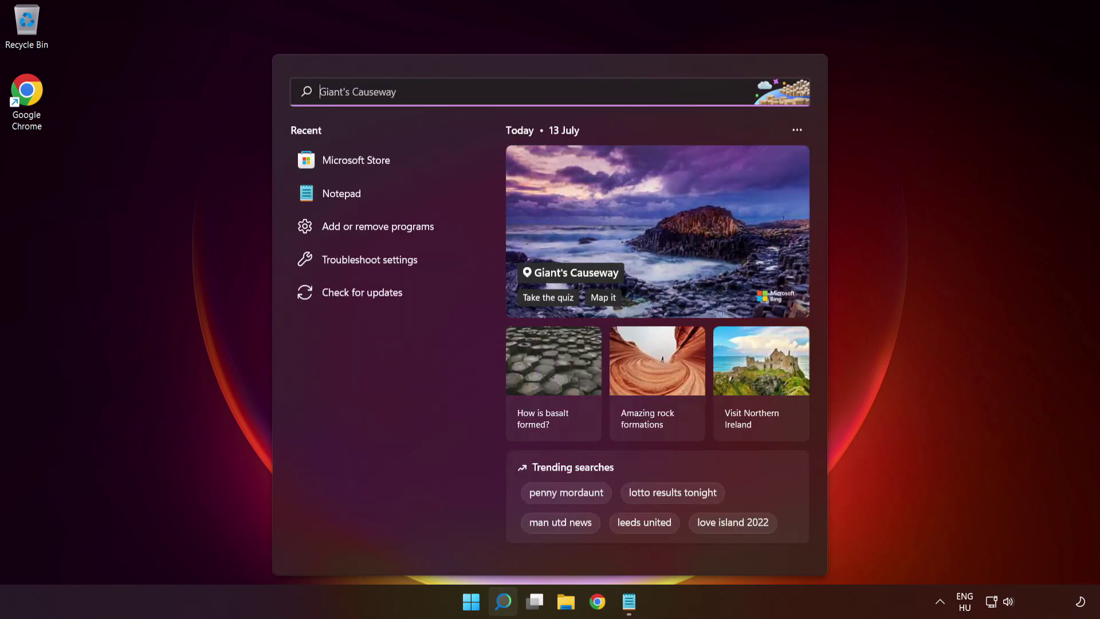
text(services)
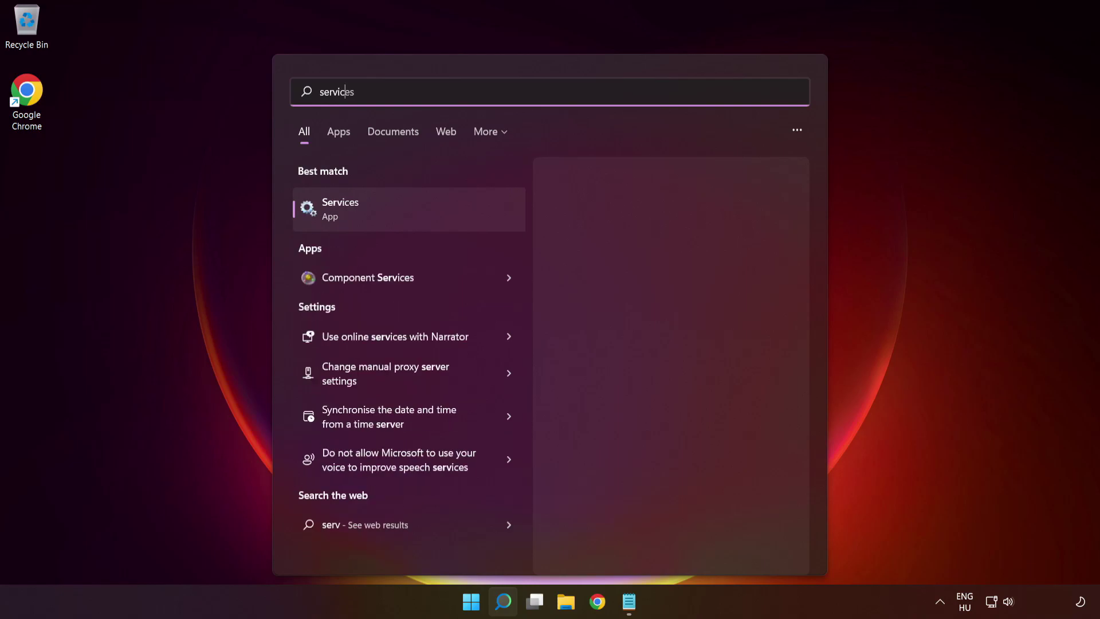
click(424, 215)
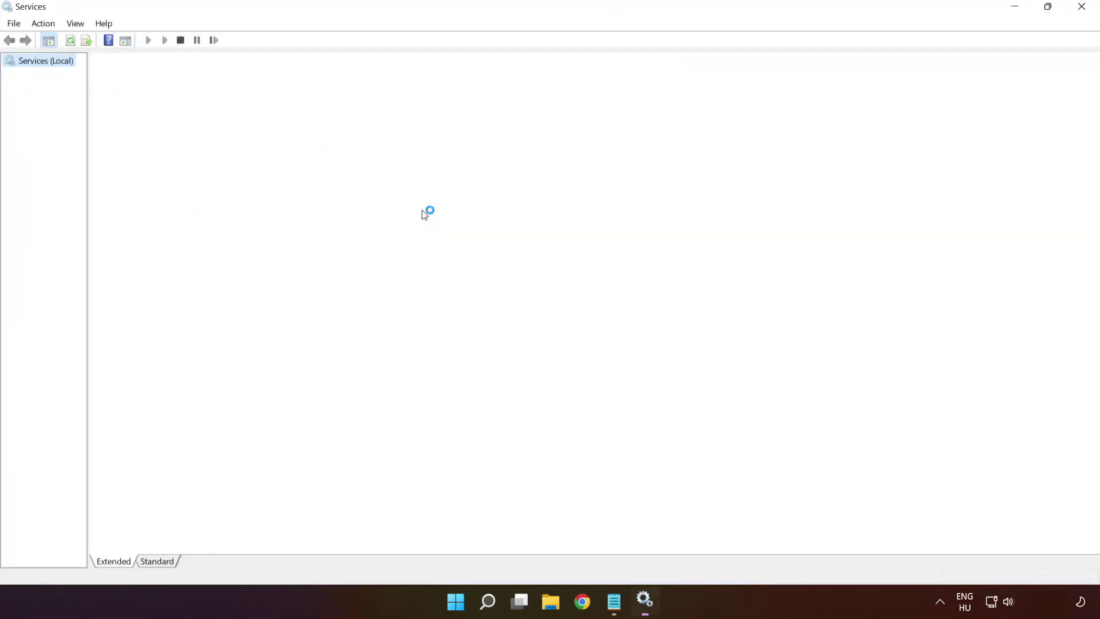
Step: Set the IP Helper service's startup type to Automatic in its properties and apply the setting
key(i)
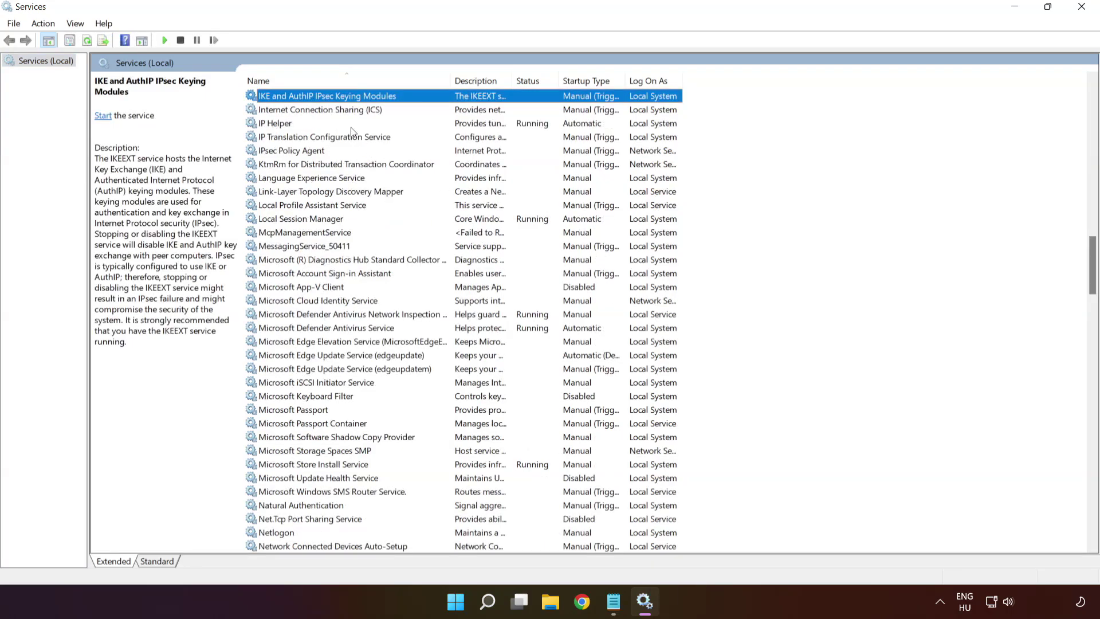
click(316, 125)
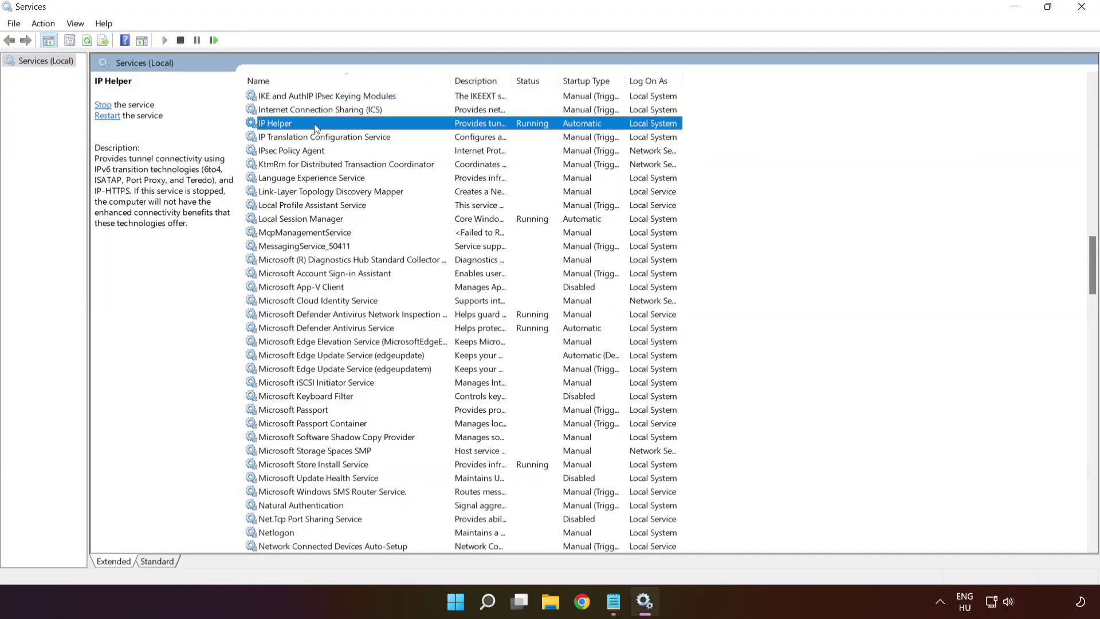
right_click(319, 125)
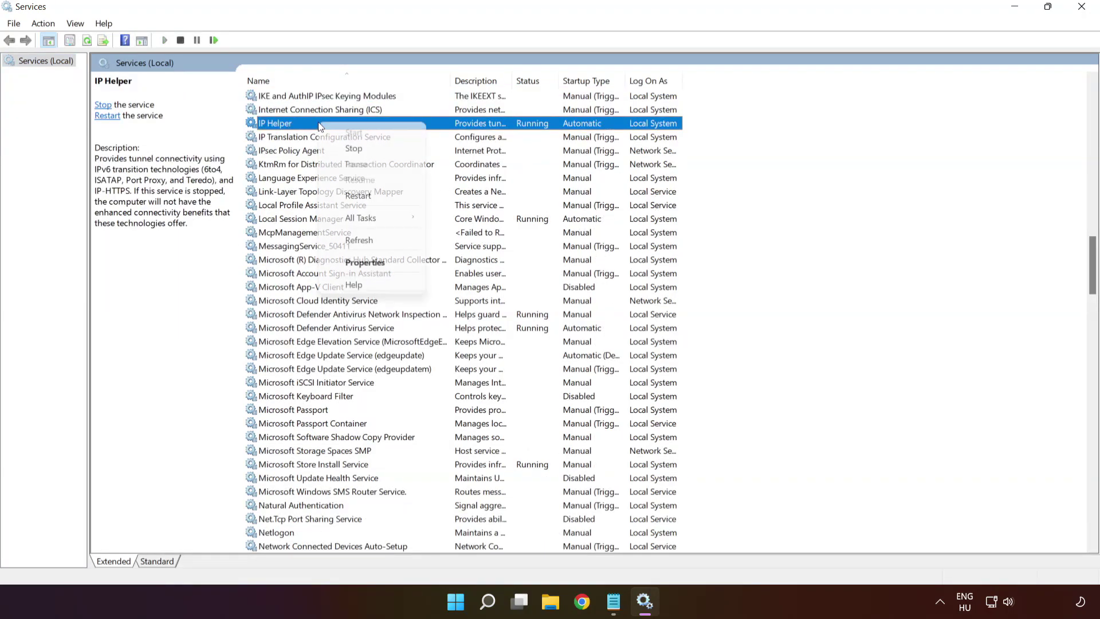
click(366, 263)
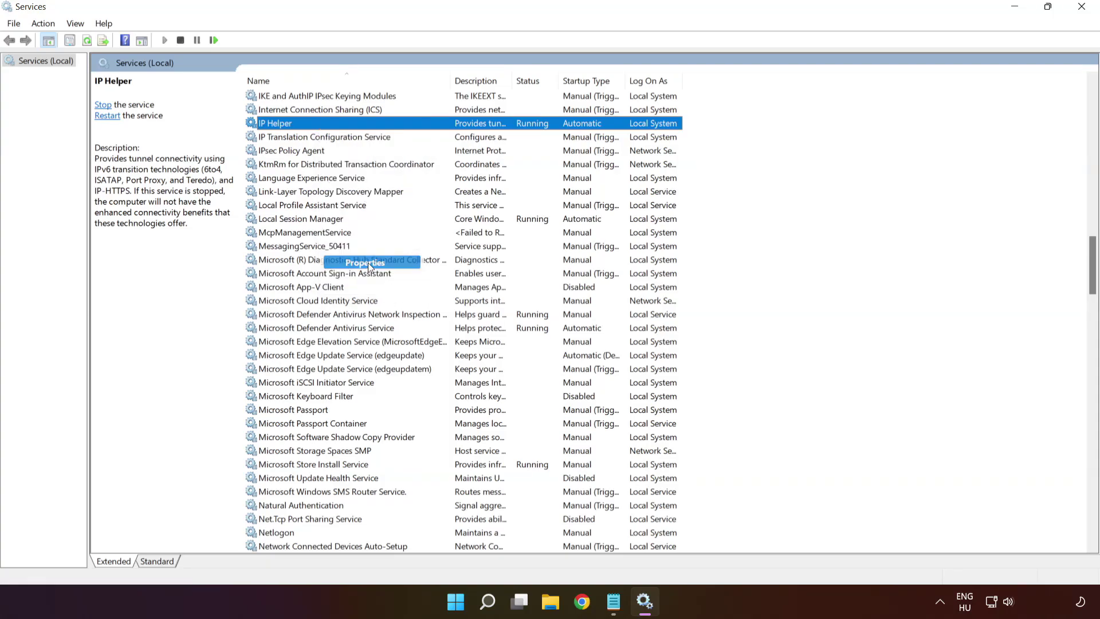
click(531, 289)
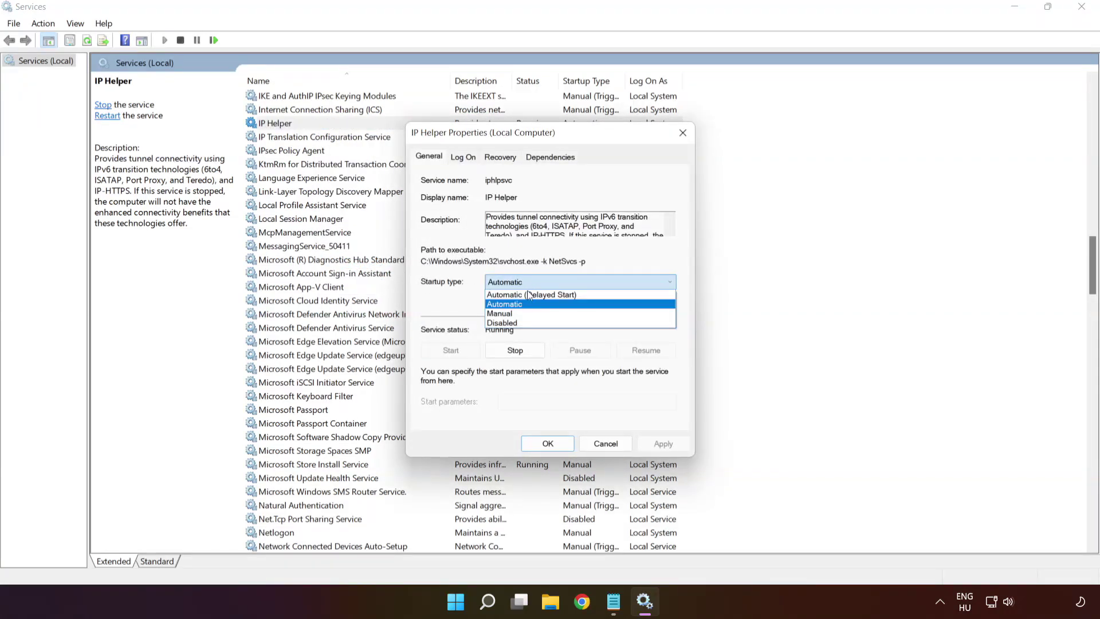
click(512, 308)
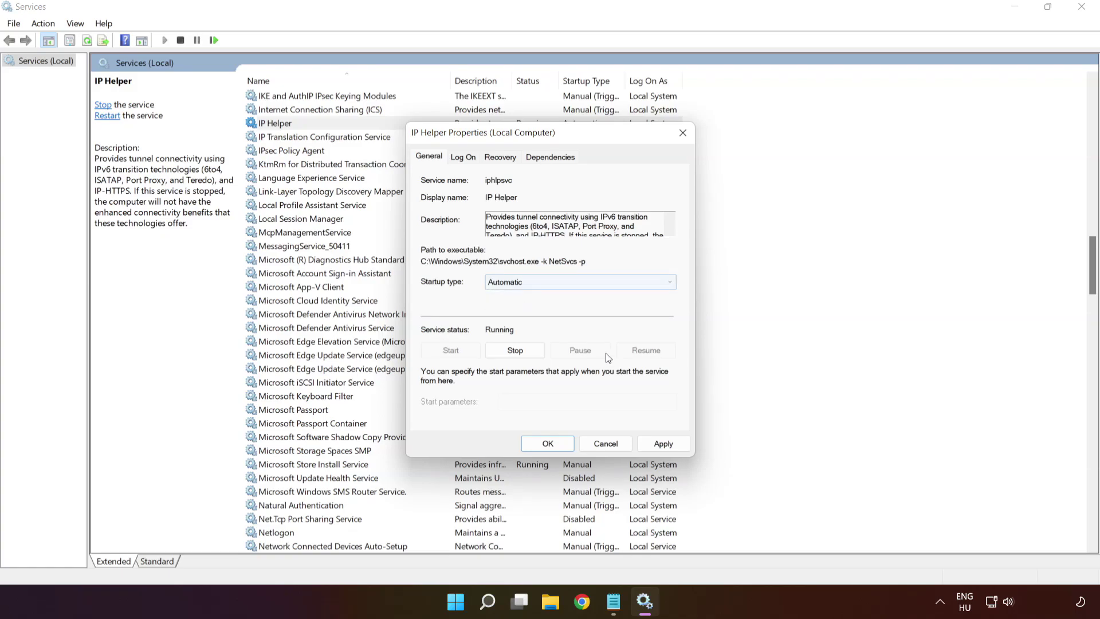
click(671, 449)
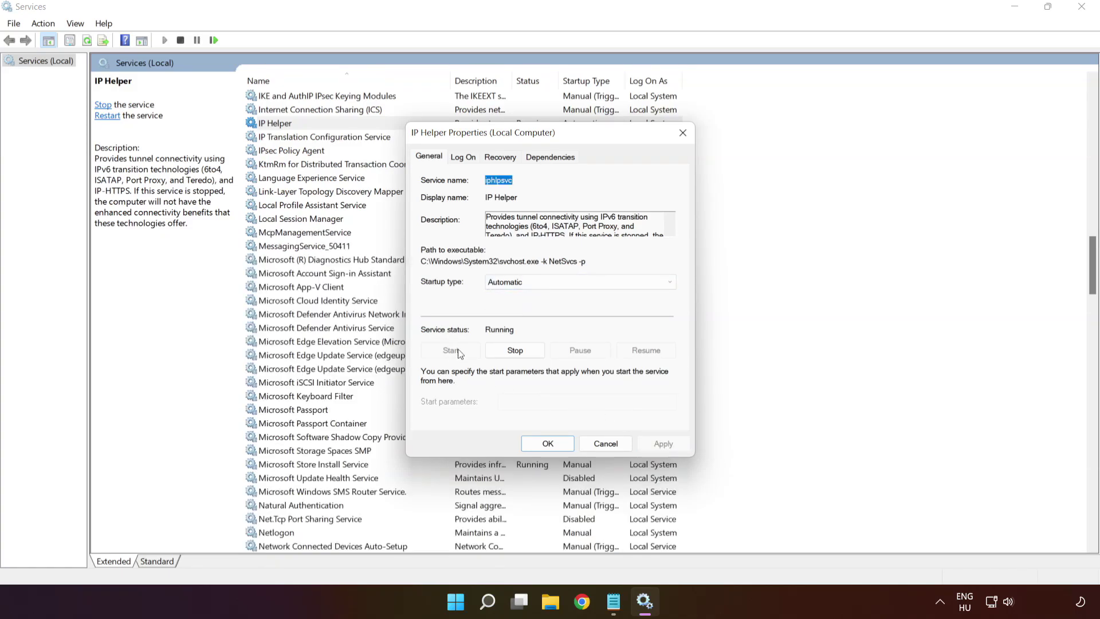
click(548, 445)
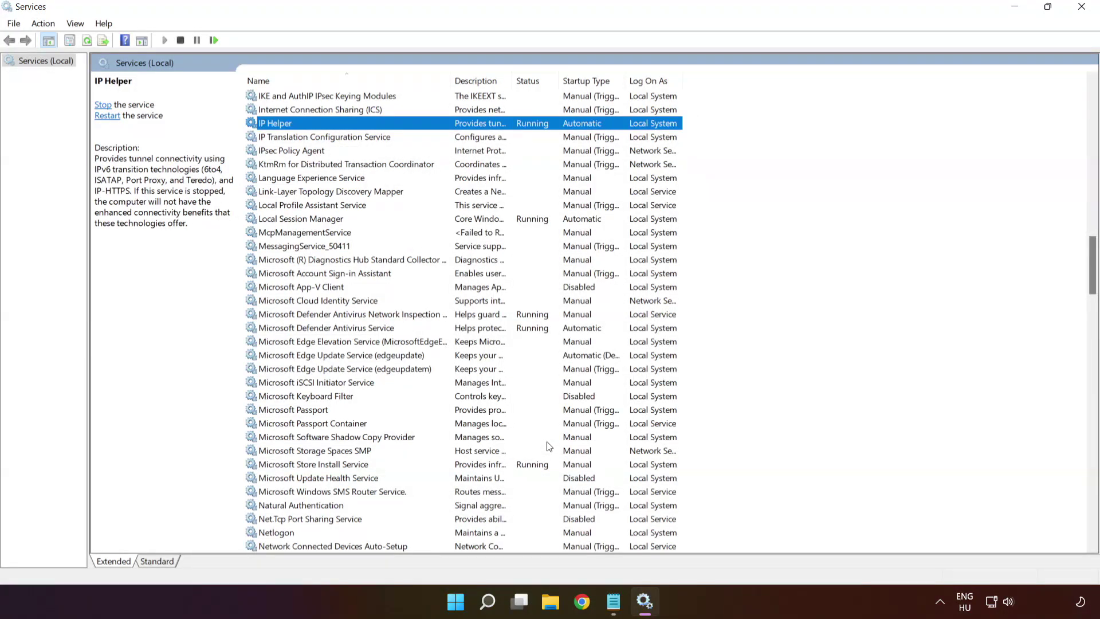
Step: Set the Xbox Accessory Management Service's startup type to Automatic, apply it, and start the service
key(x)
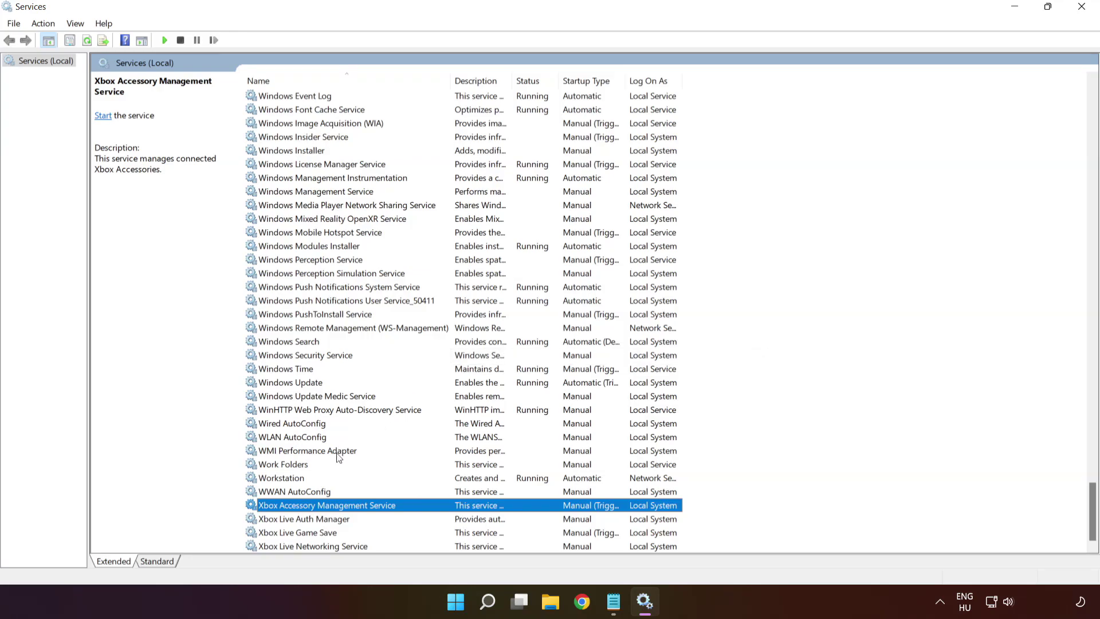
right_click(323, 508)
click(353, 479)
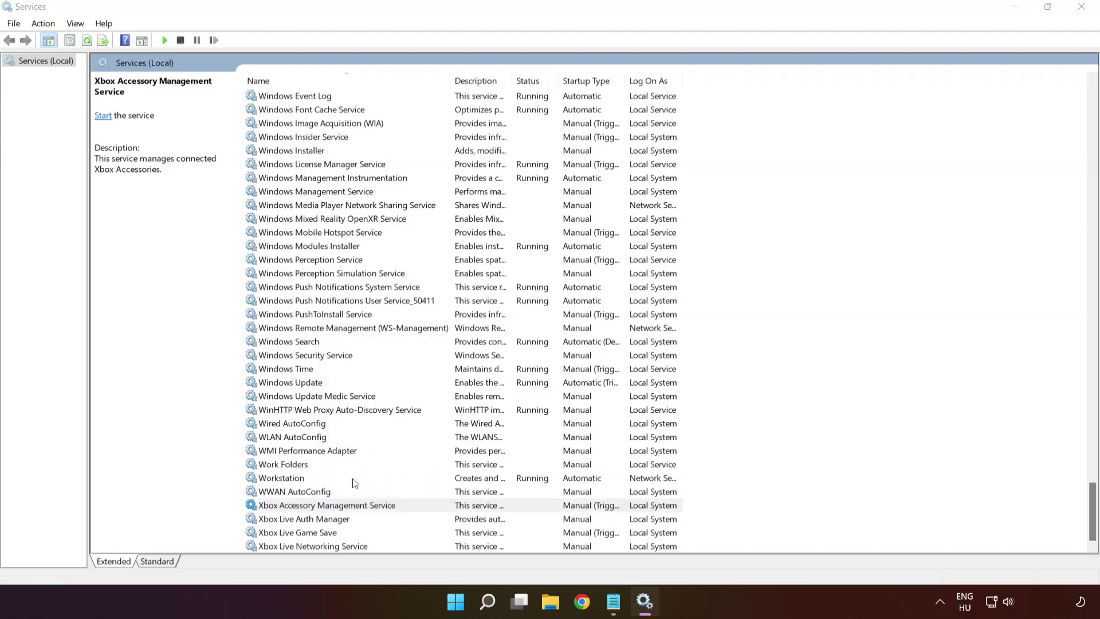
click(507, 283)
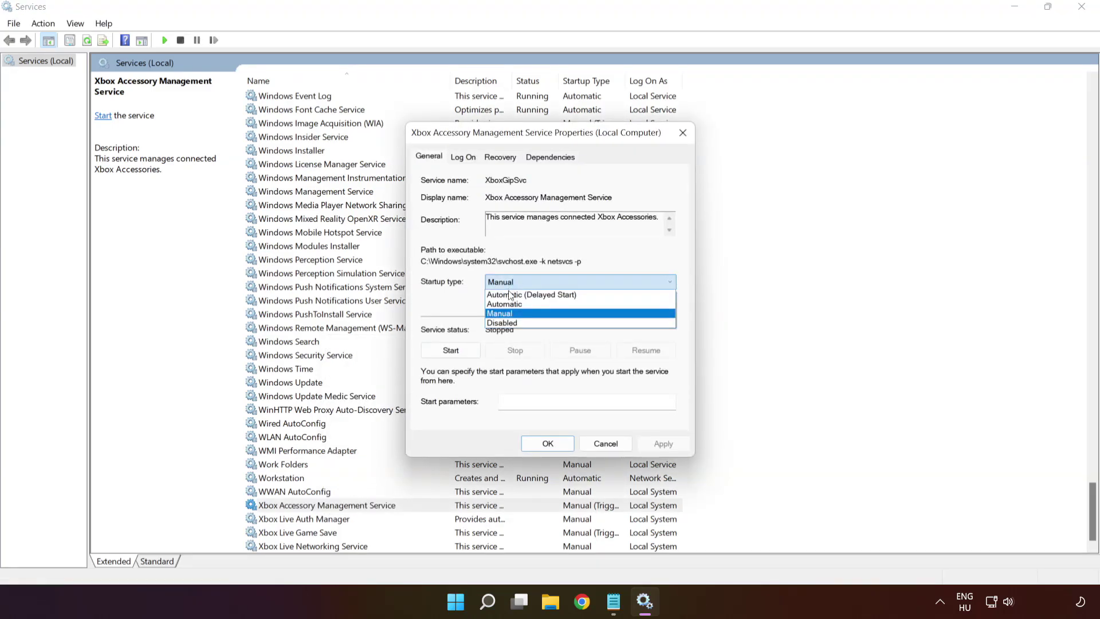
click(510, 304)
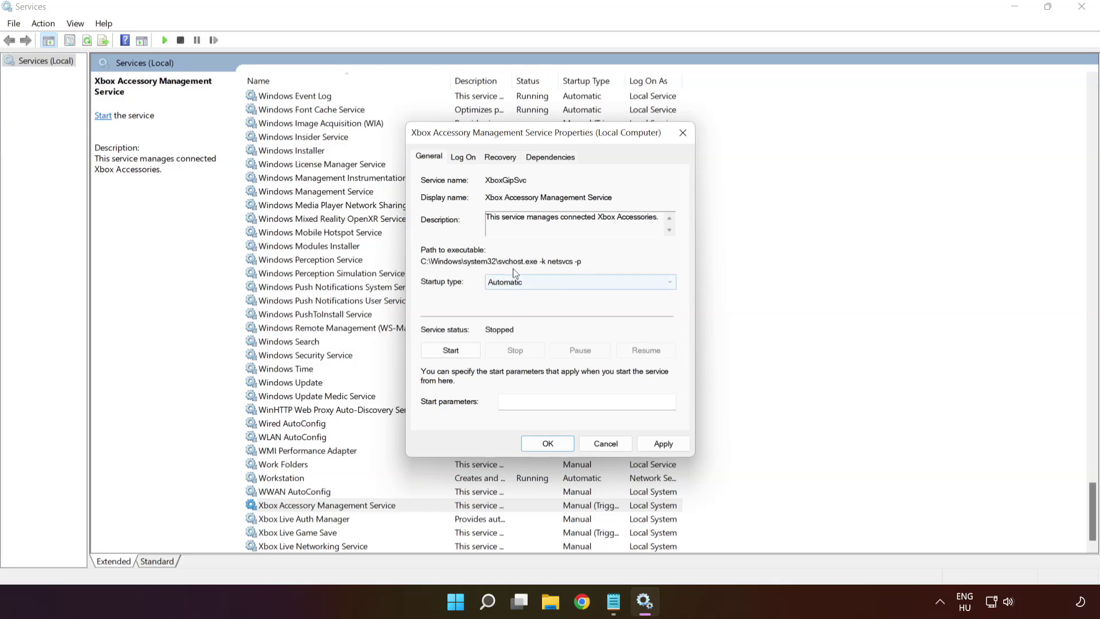
click(664, 443)
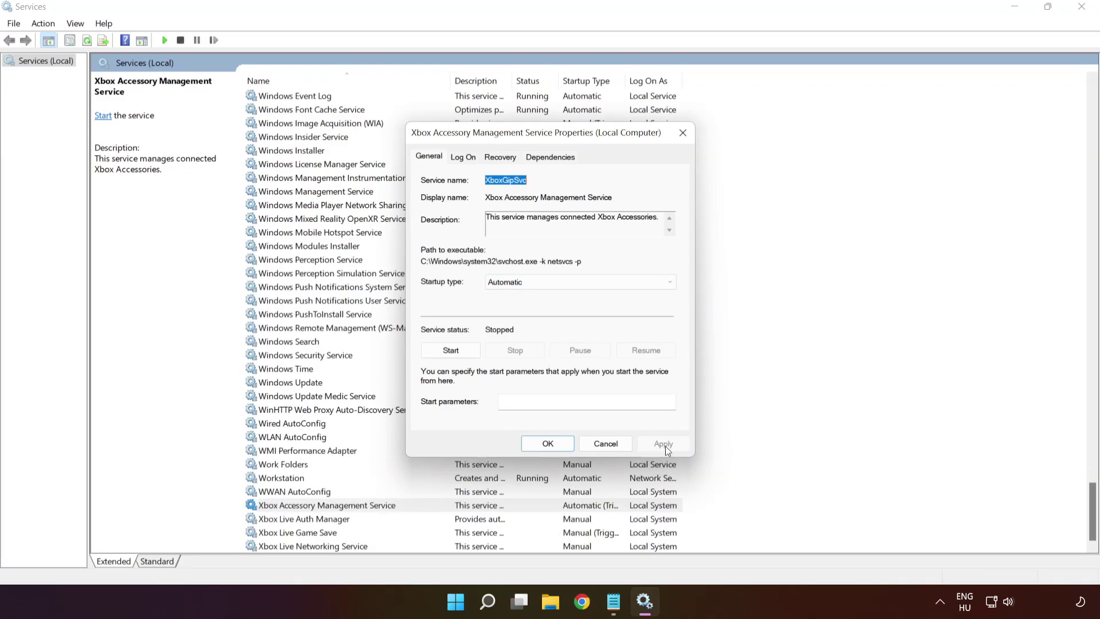
click(462, 353)
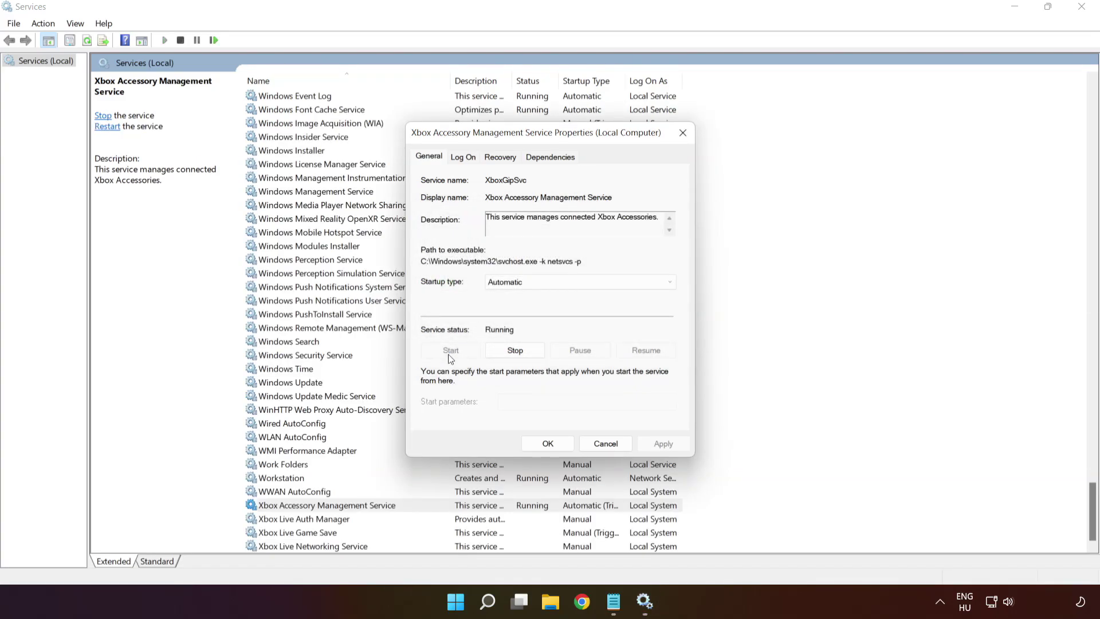
click(548, 443)
Step: Set the Xbox Live Auth Manager service's startup type to Automatic, apply it, and start the service
click(350, 520)
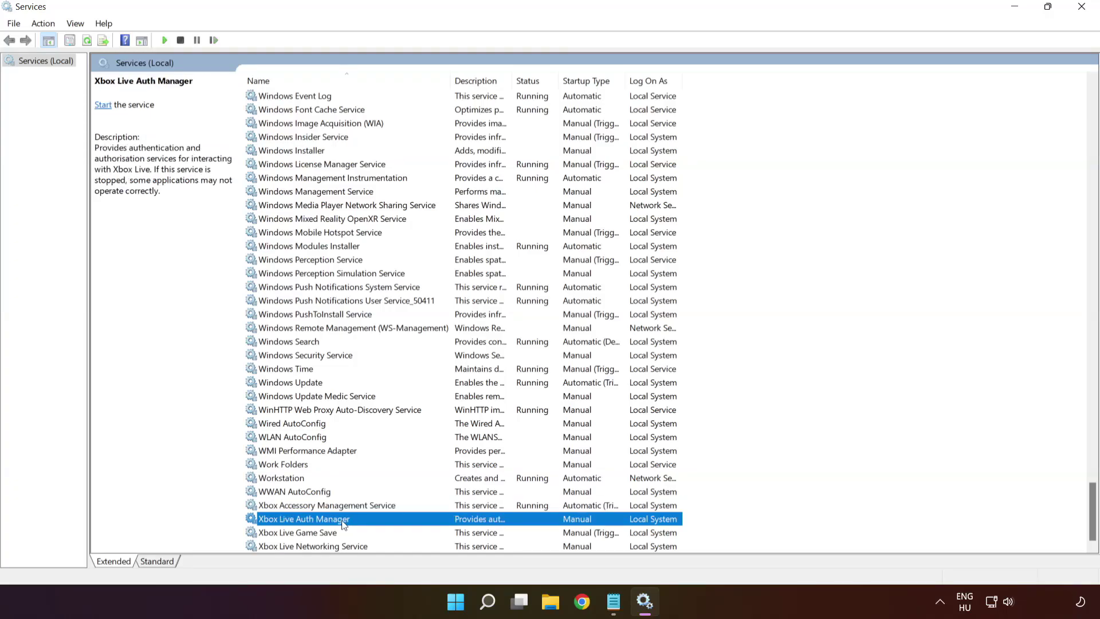
right_click(391, 519)
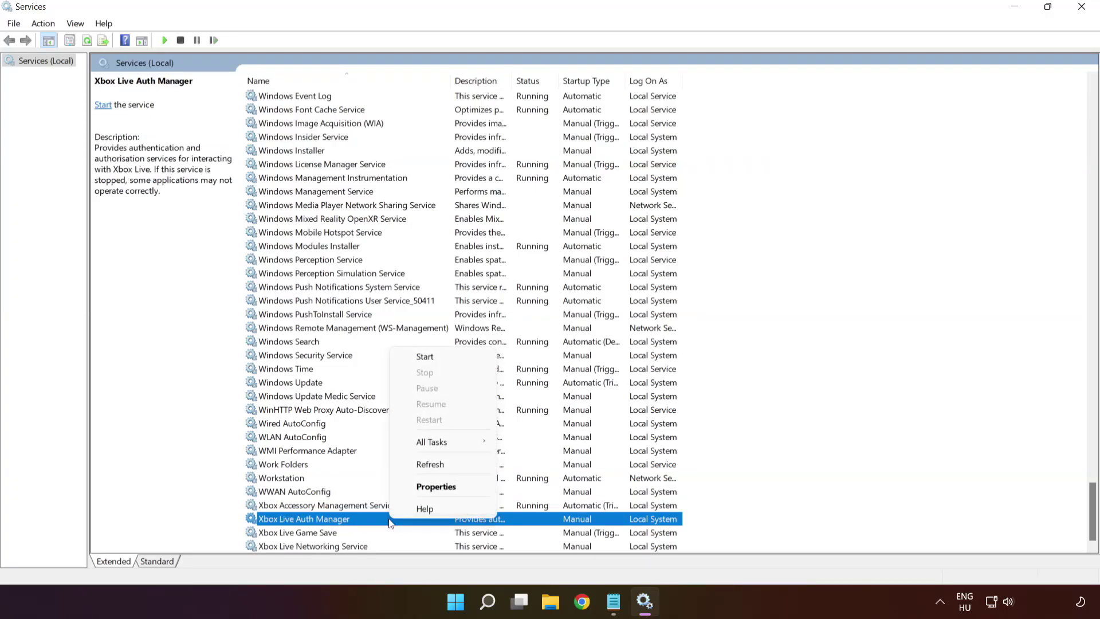
click(426, 491)
click(539, 286)
click(533, 305)
click(663, 444)
click(452, 354)
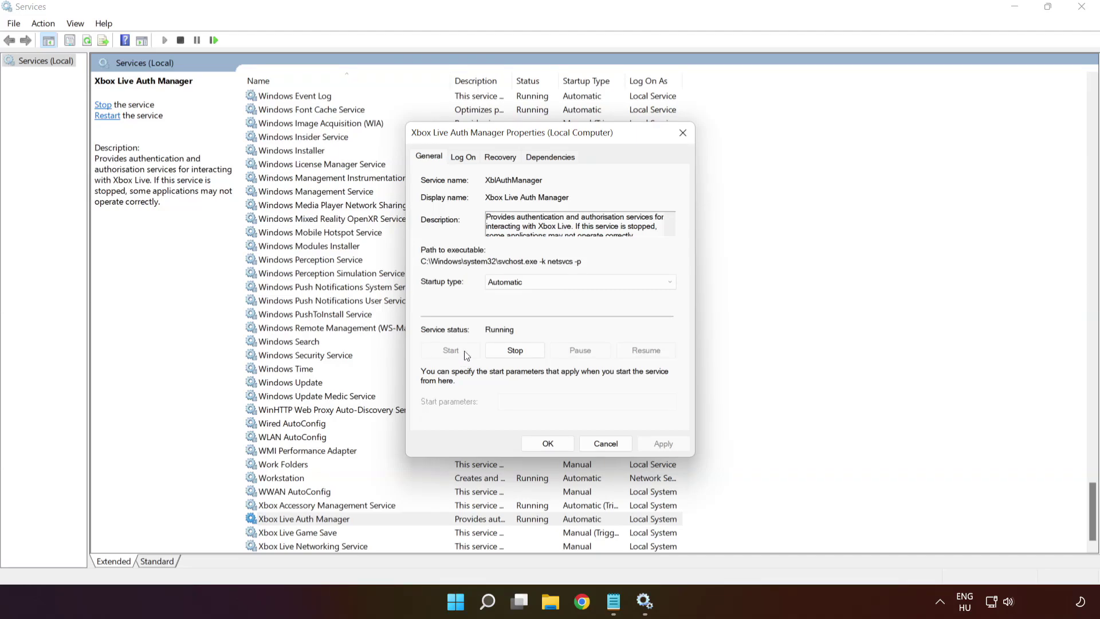
click(547, 444)
click(392, 517)
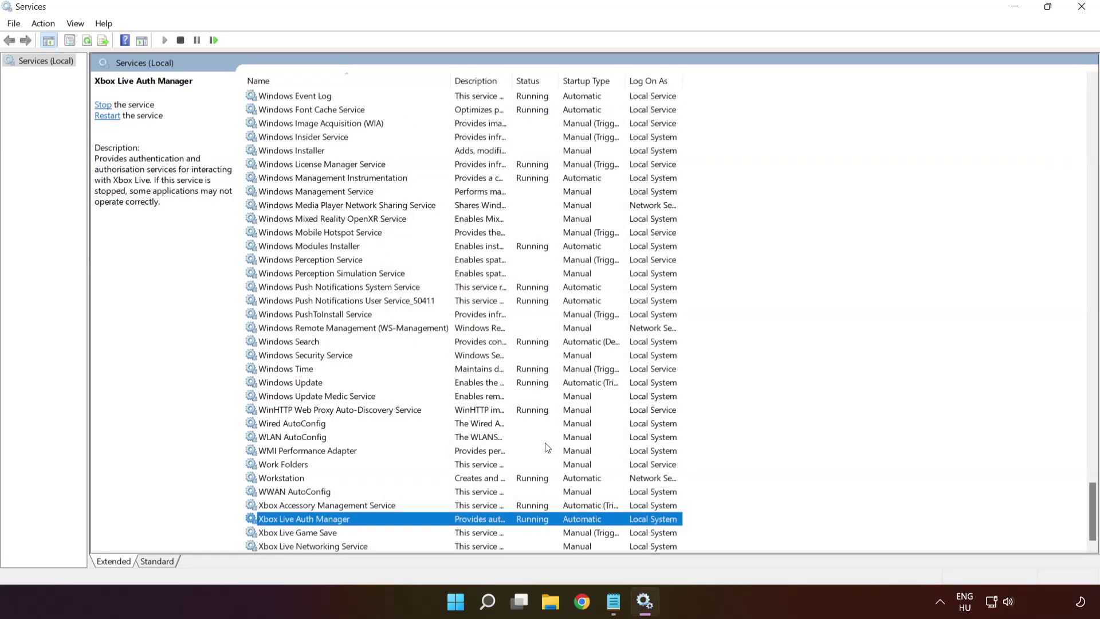
Step: Set the Xbox Live Game Save service's startup type to Automatic, apply it, and start the service
click(320, 533)
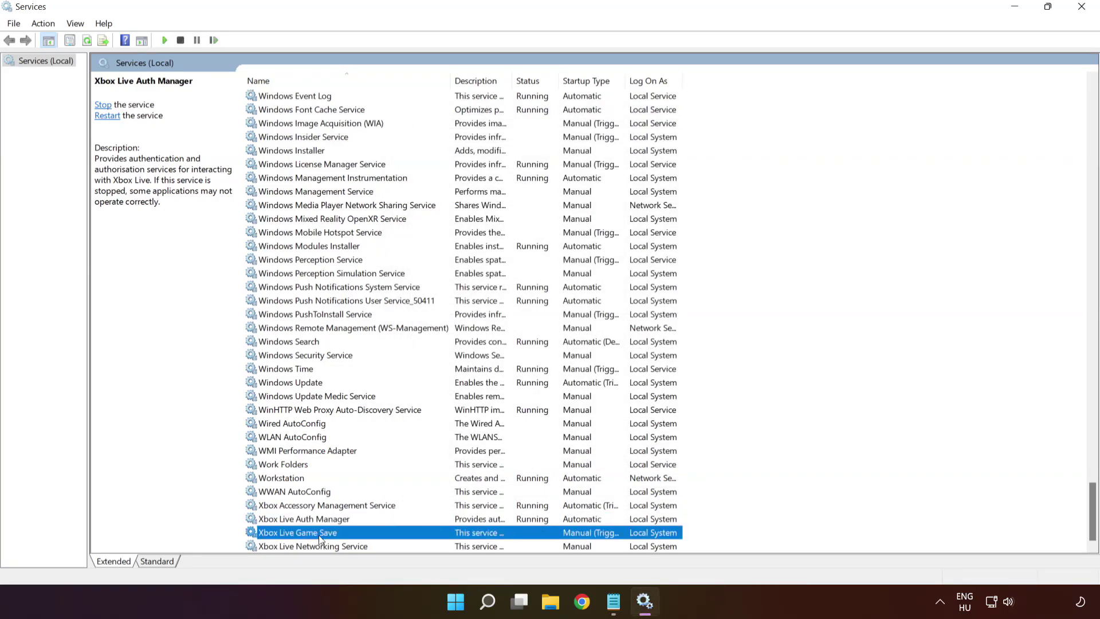
right_click(373, 536)
click(418, 501)
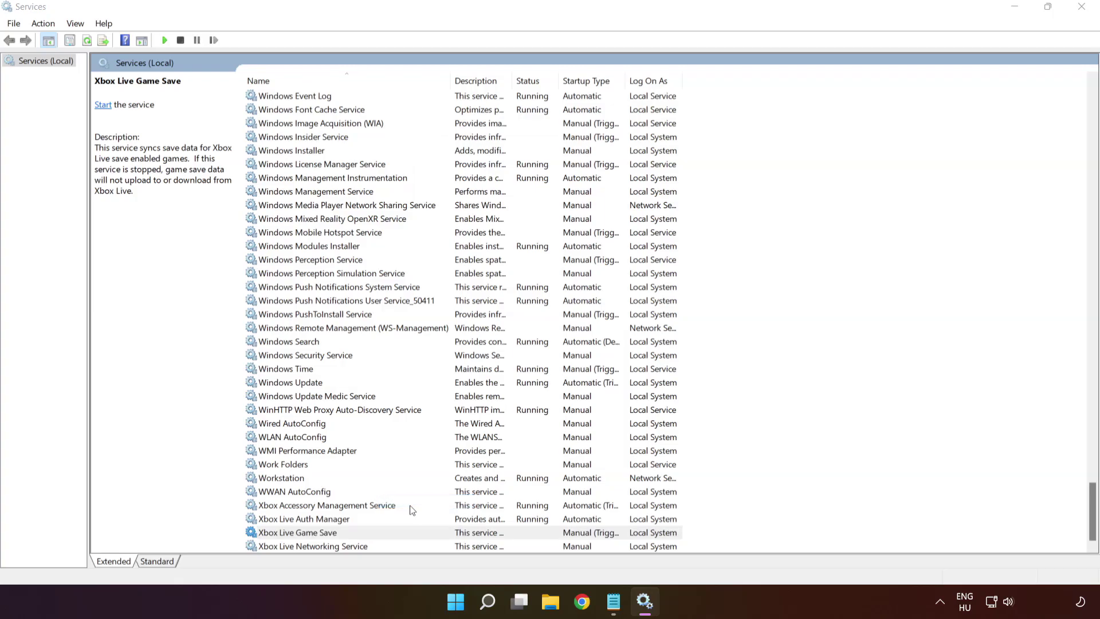
click(513, 284)
click(513, 305)
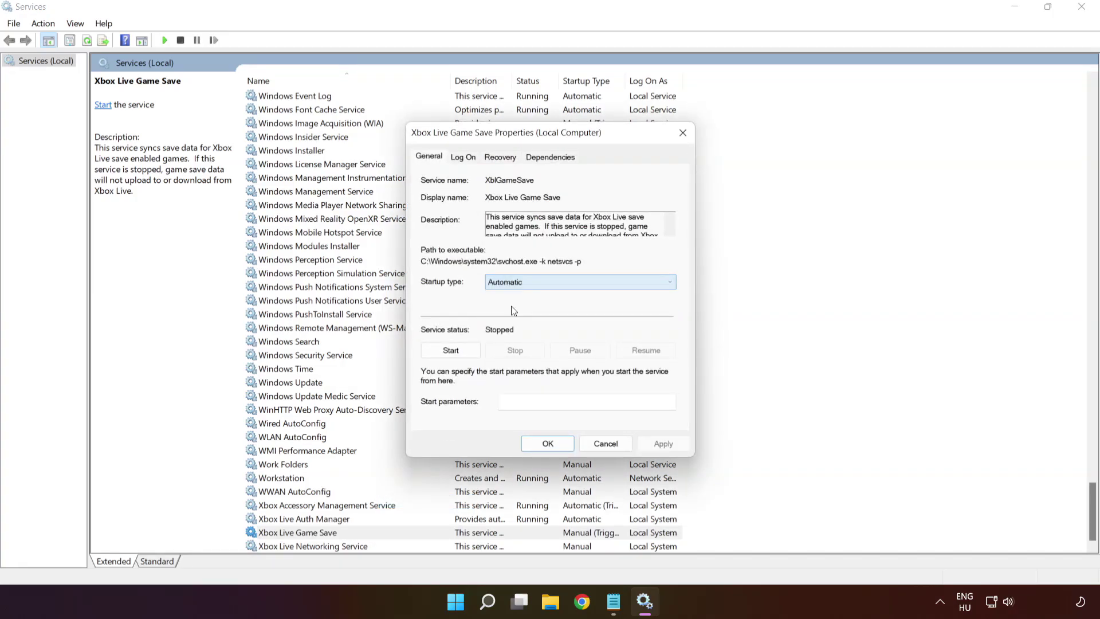
click(675, 445)
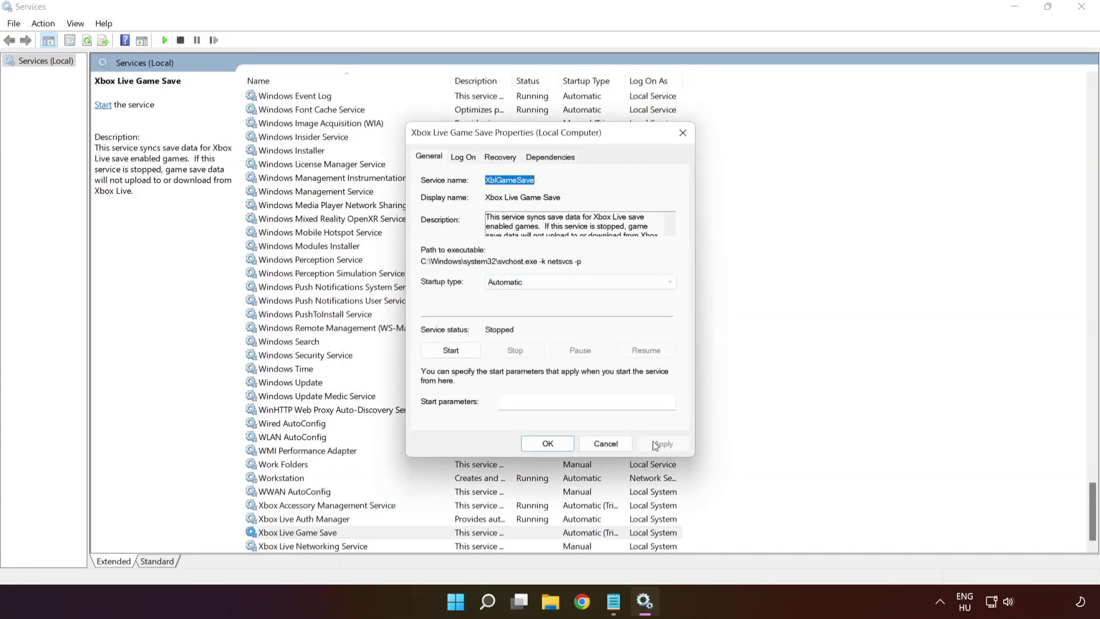
click(459, 349)
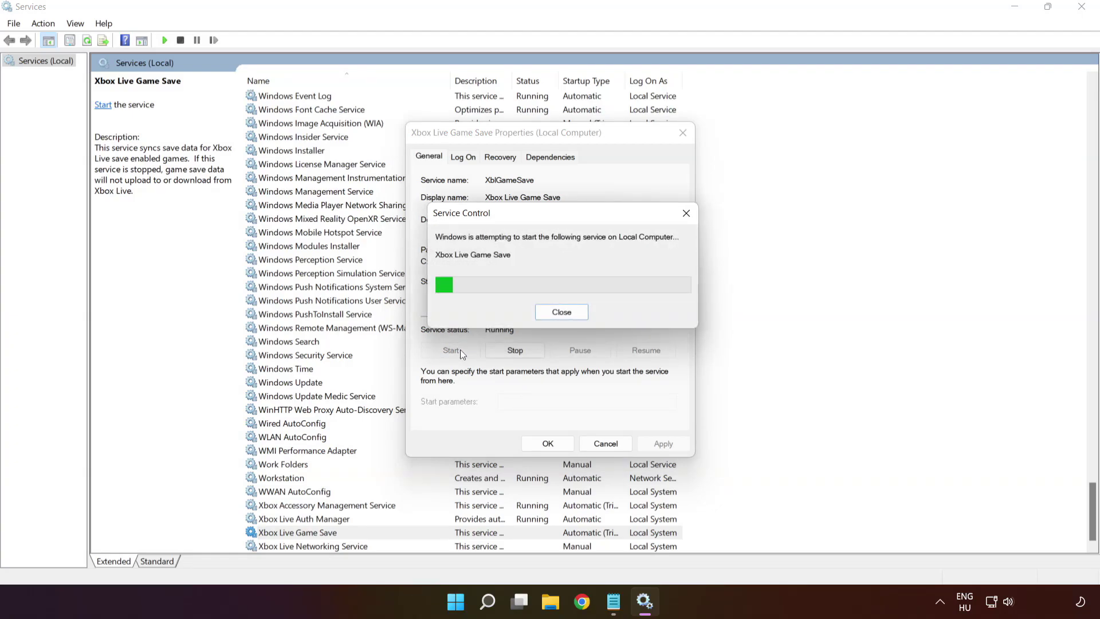
click(548, 444)
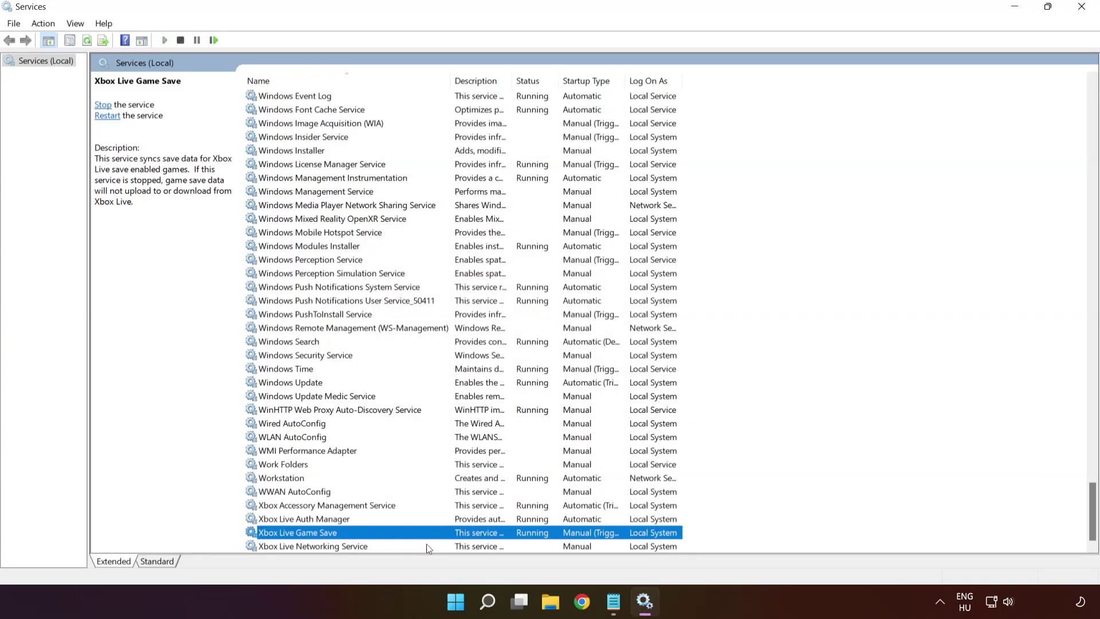
Step: Set the Xbox Live Networking Service's startup type to Automatic, apply it, and start the service
click(410, 545)
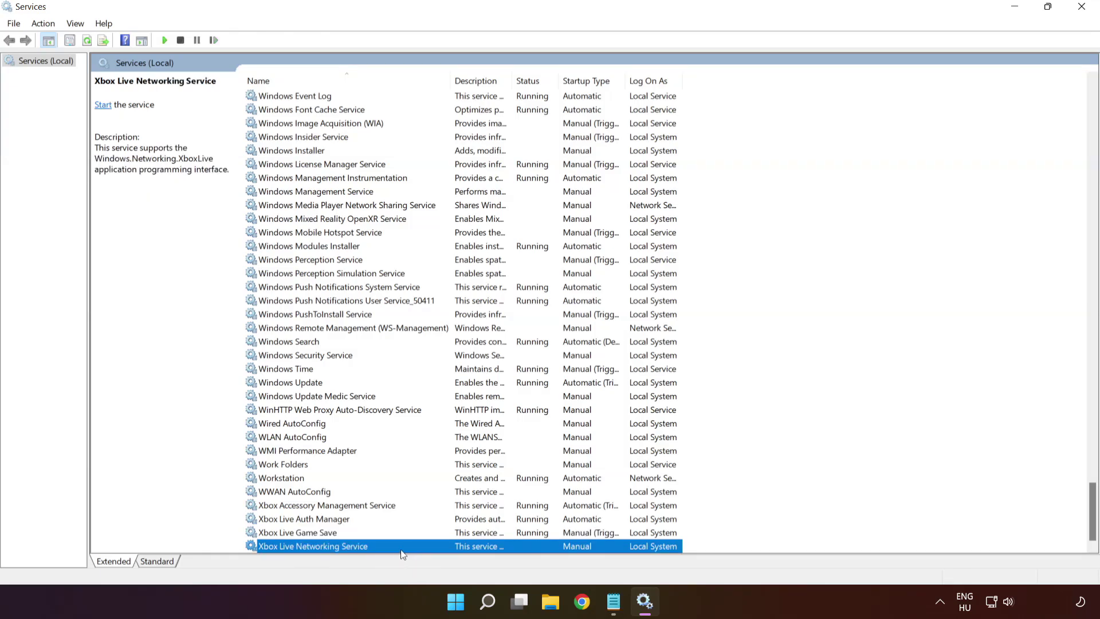
right_click(396, 550)
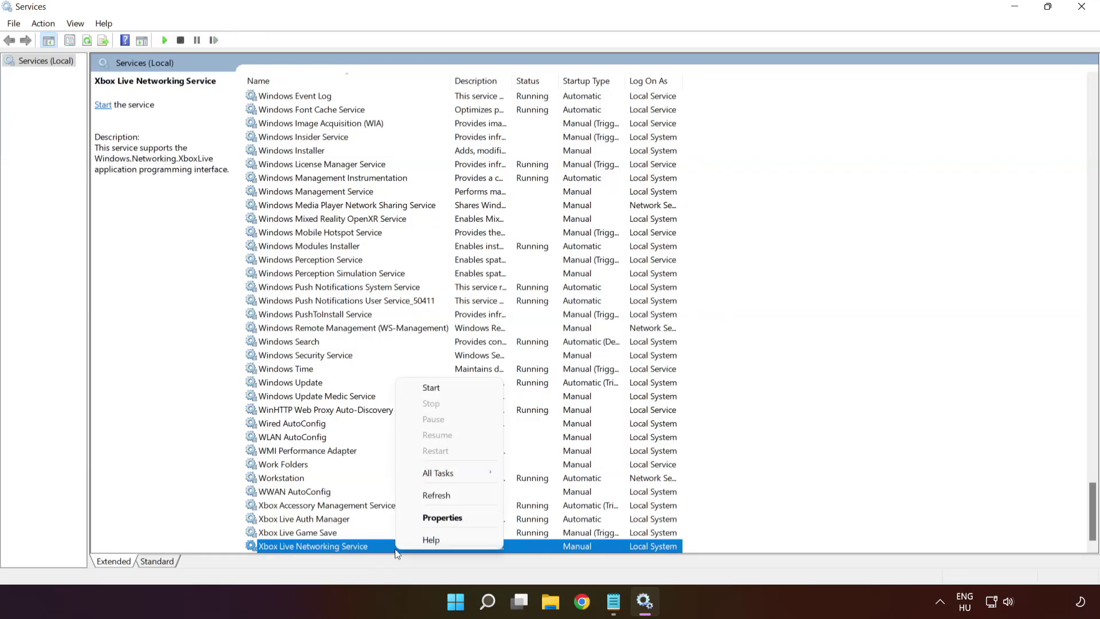
click(442, 518)
click(539, 282)
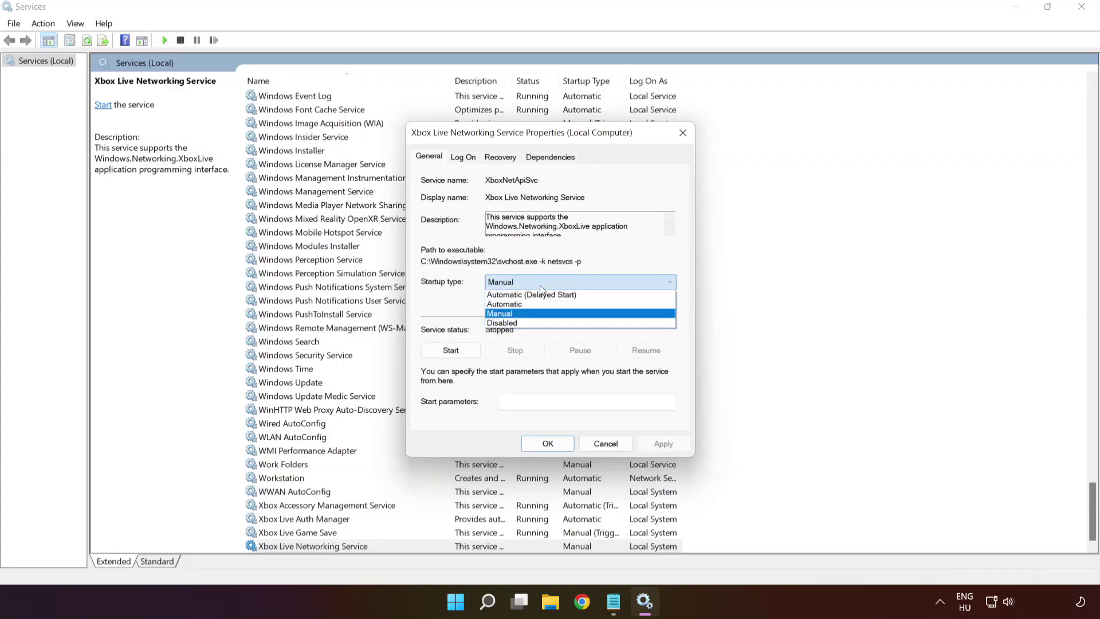
click(535, 302)
click(663, 443)
click(451, 352)
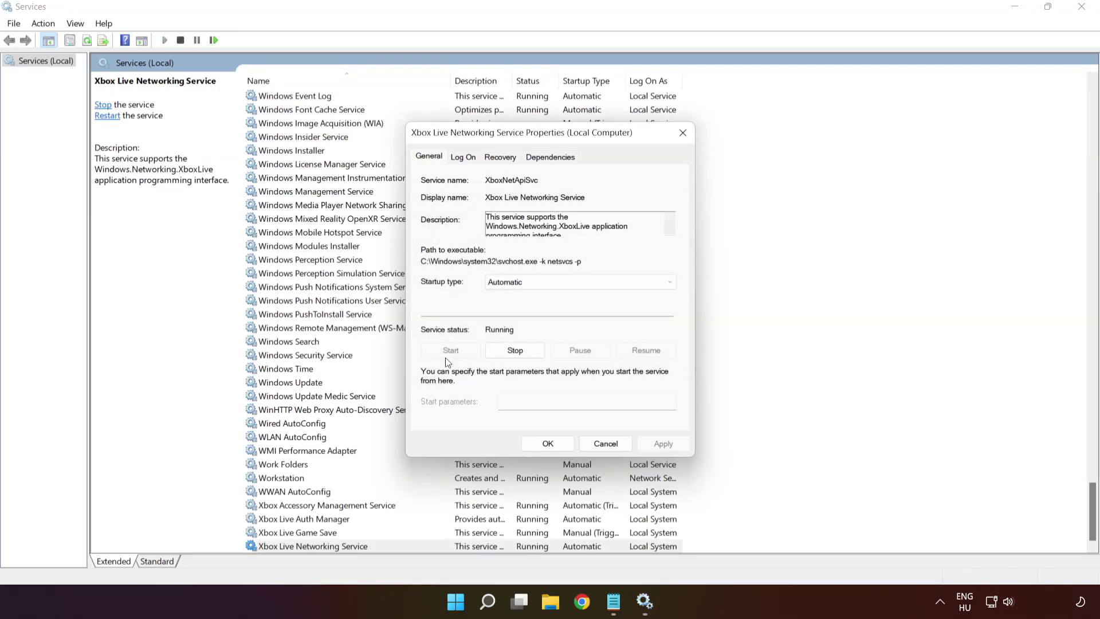
click(539, 443)
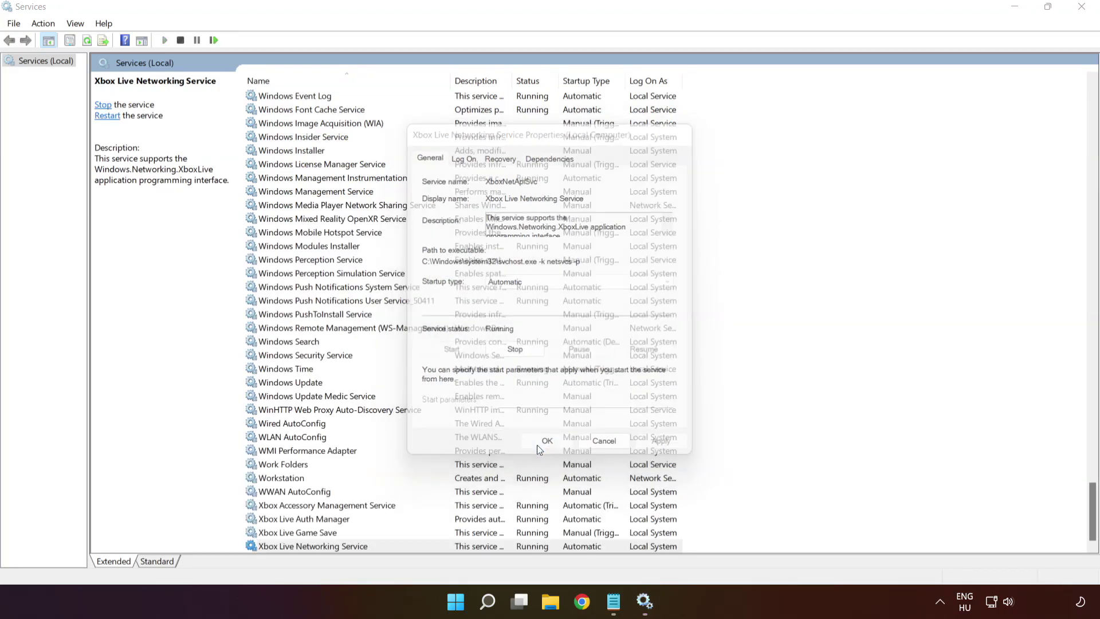
Step: Set the Microsoft Store Install Service's startup type to Automatic in its properties and apply the setting
key(m)
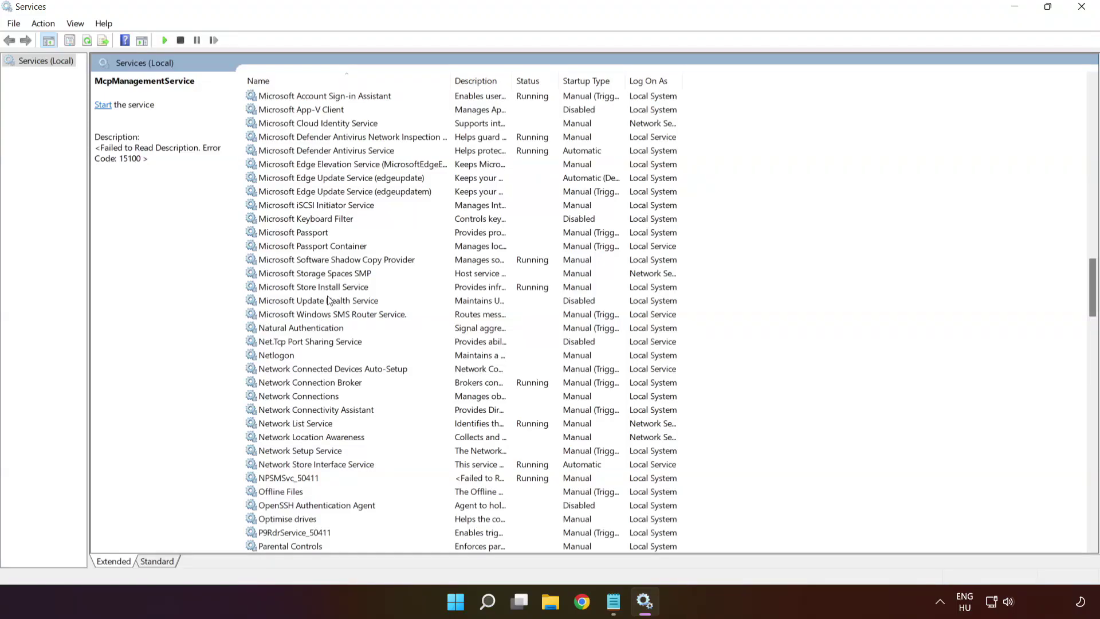
click(324, 291)
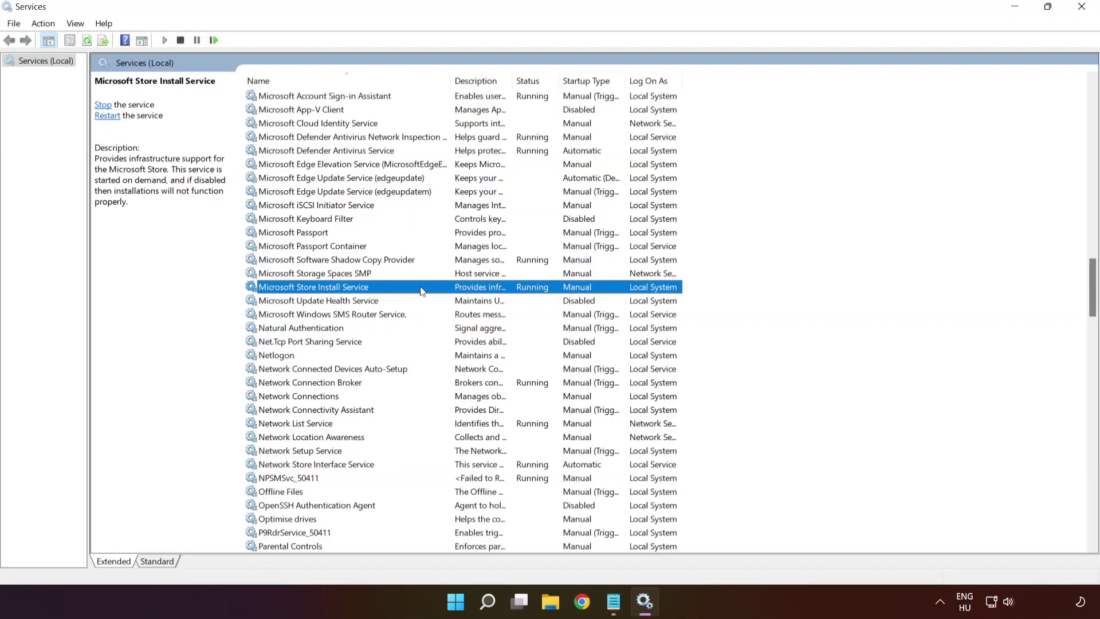
right_click(421, 286)
click(484, 427)
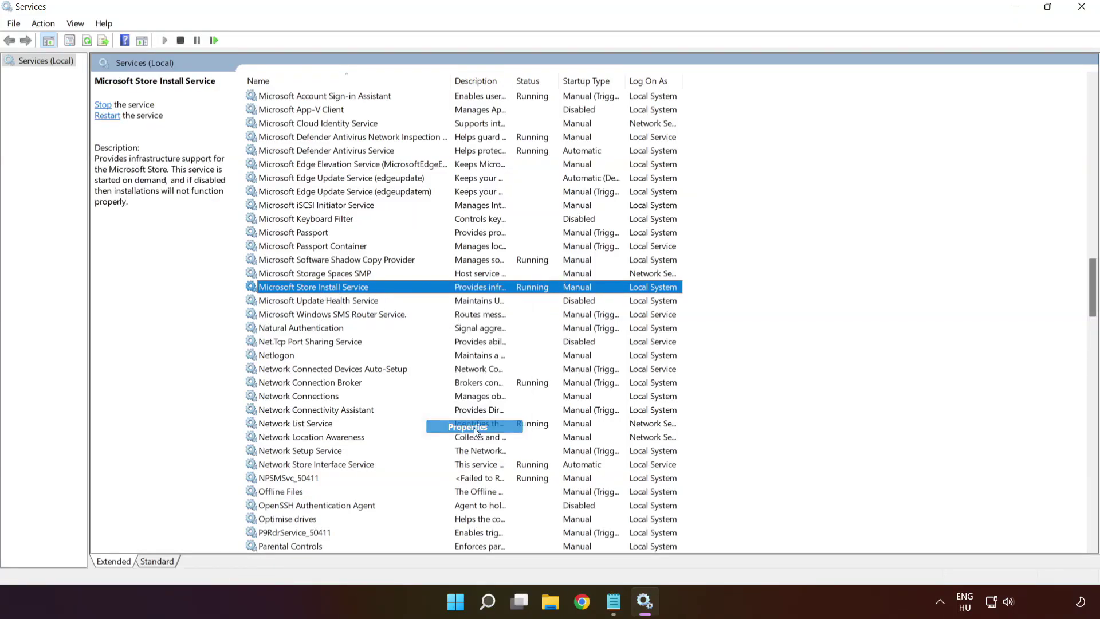
click(534, 282)
click(531, 302)
click(656, 442)
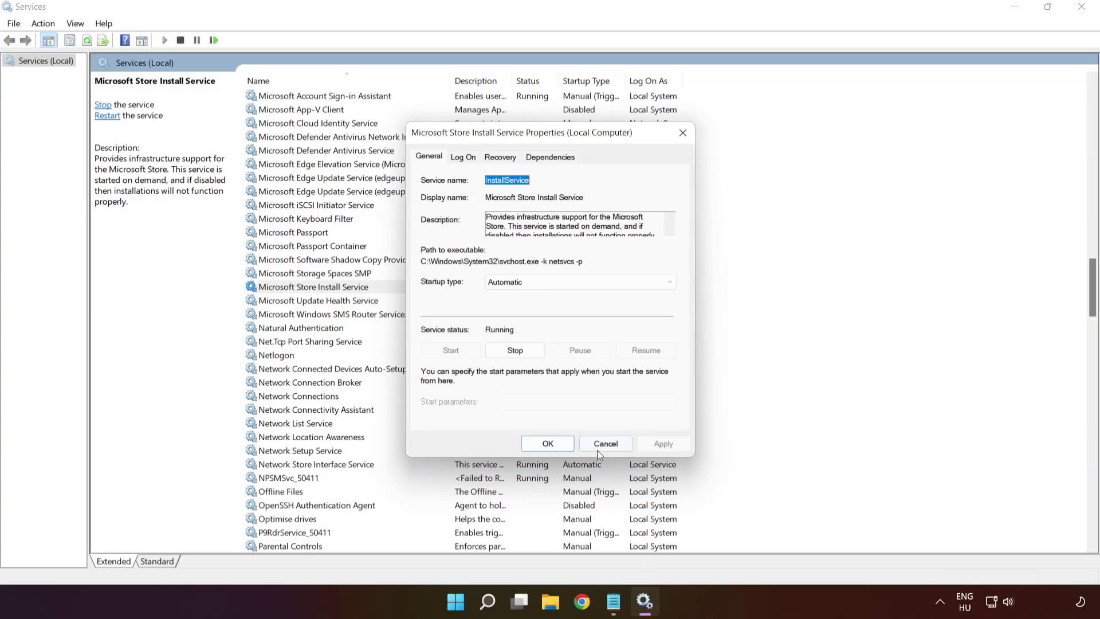
click(547, 445)
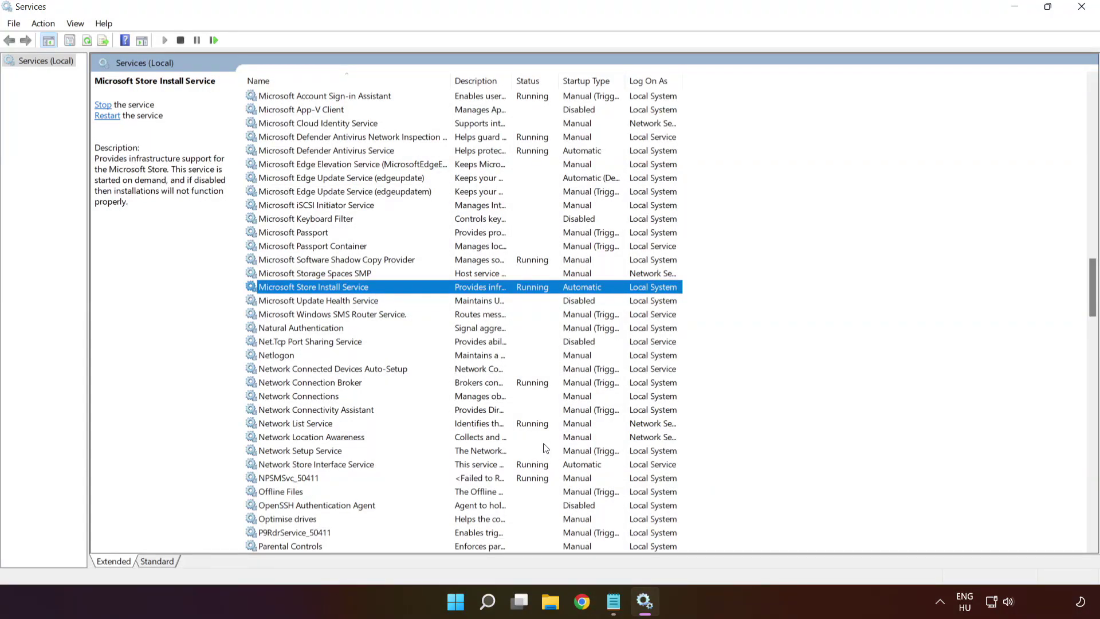
Step: Set the Background Intelligent Transfer Service's startup type to Automatic in its properties and apply the setting
key(b)
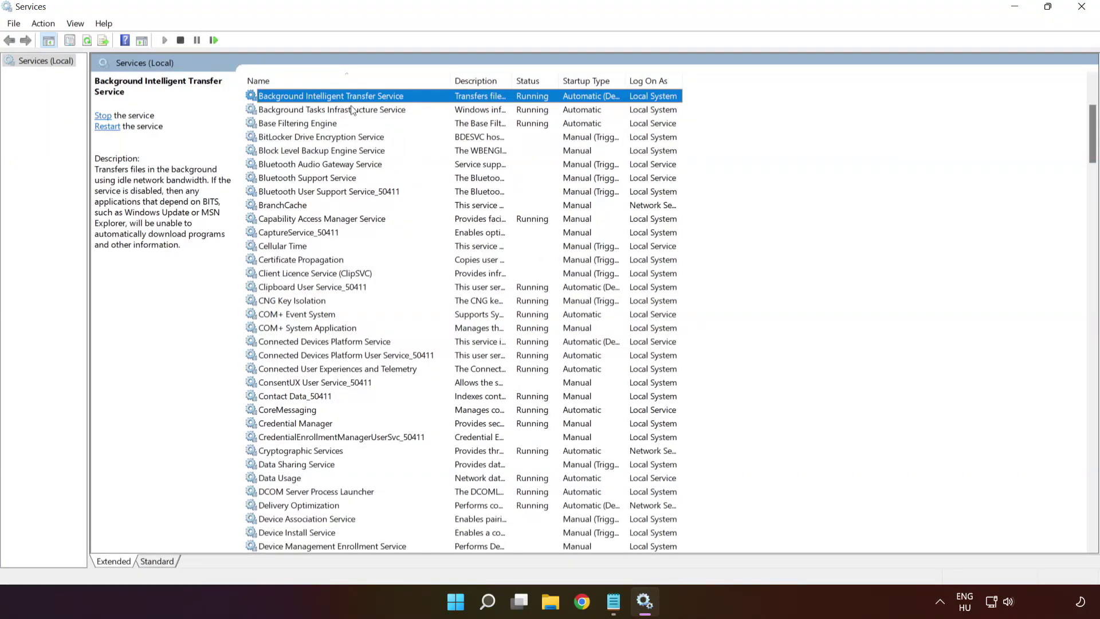
scroll(352, 110, up, 2)
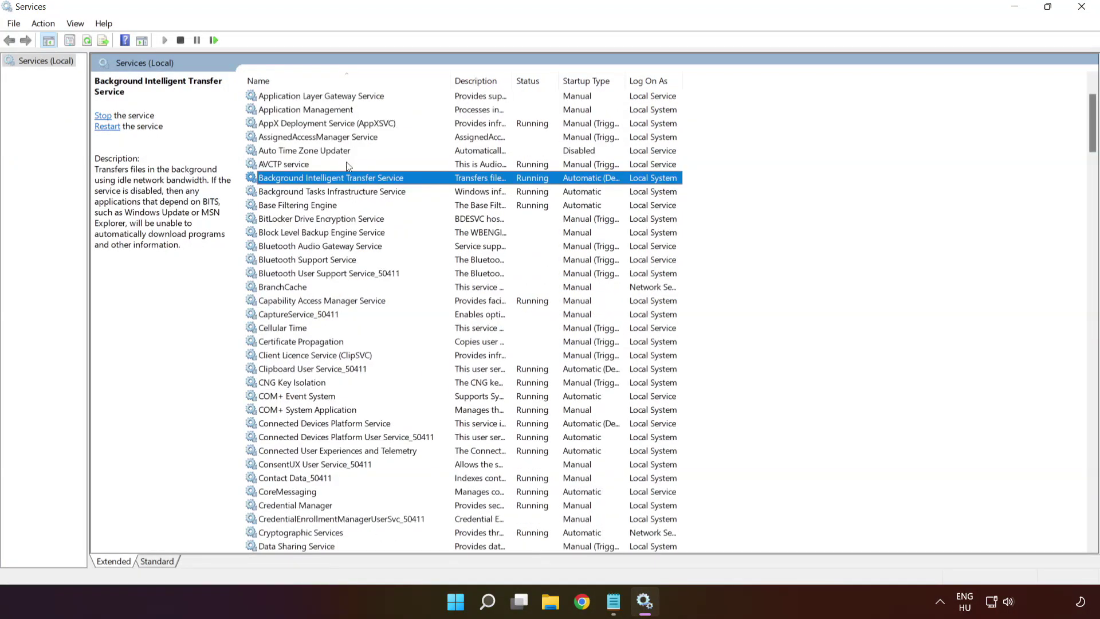
right_click(439, 181)
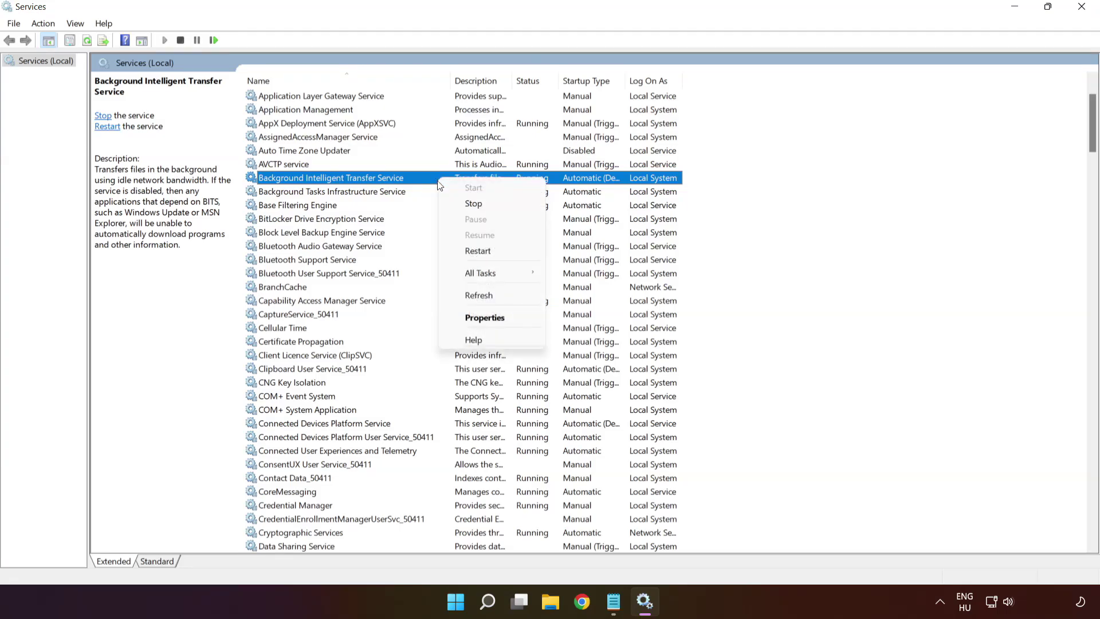
click(501, 319)
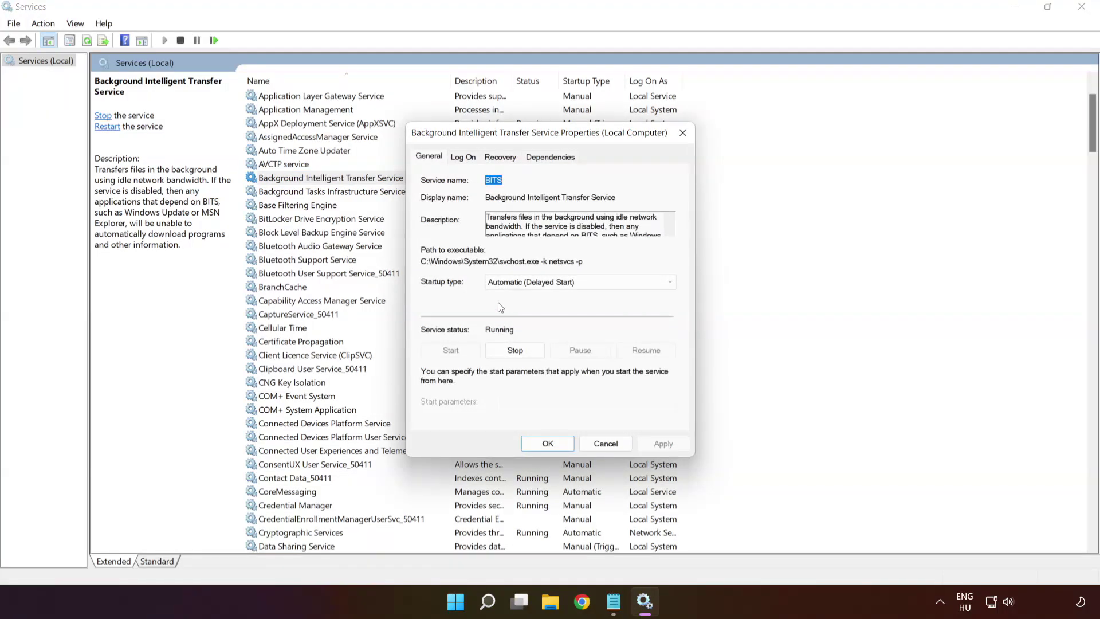
click(516, 284)
click(507, 304)
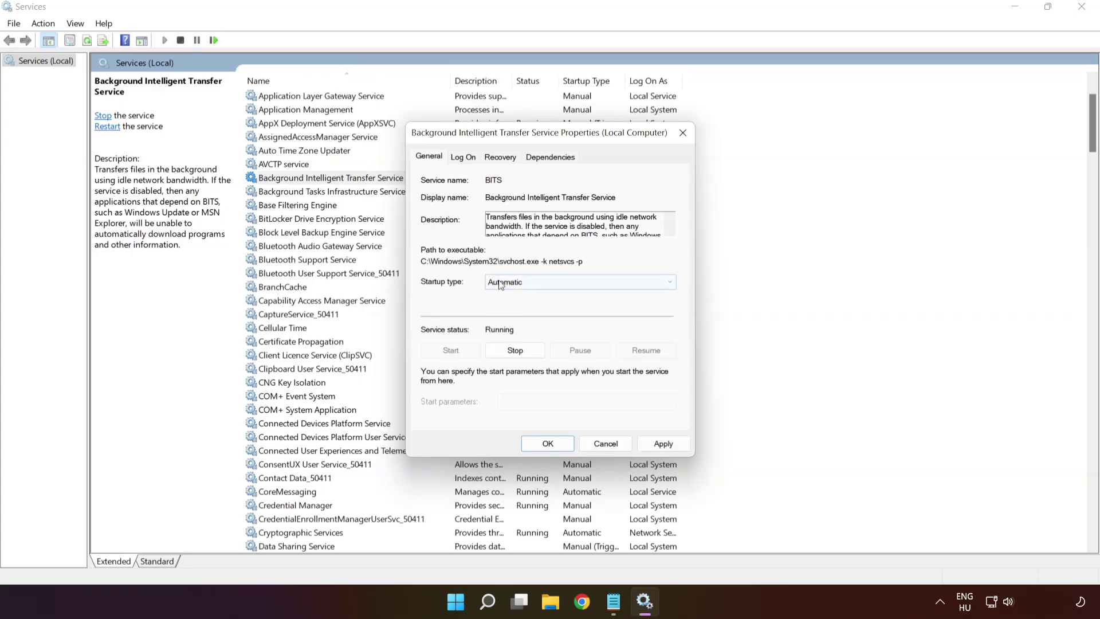
click(665, 445)
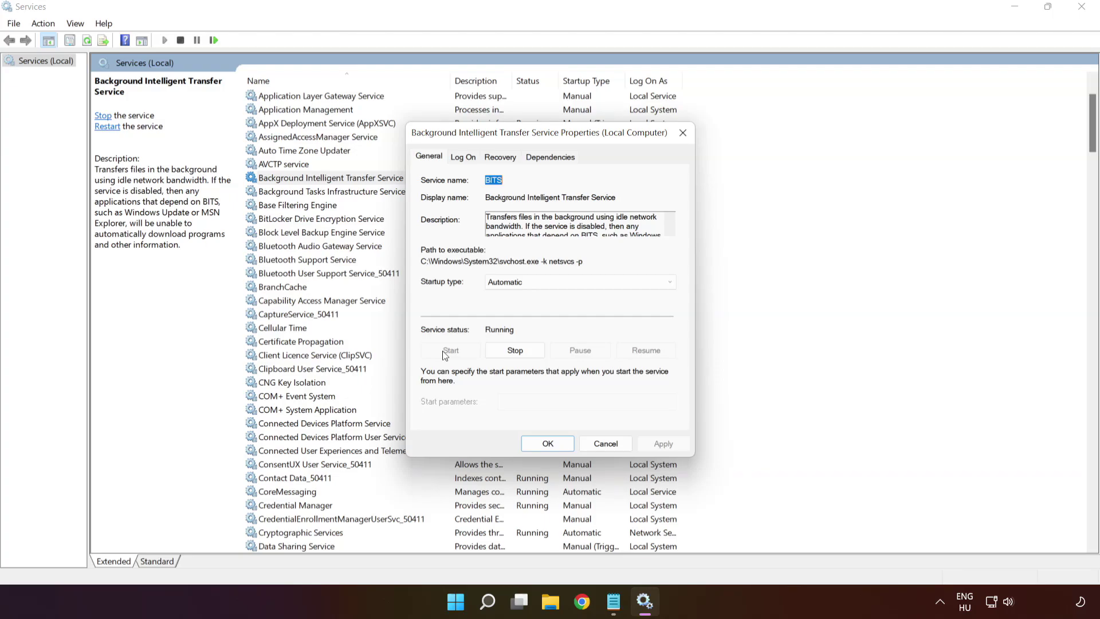
click(553, 444)
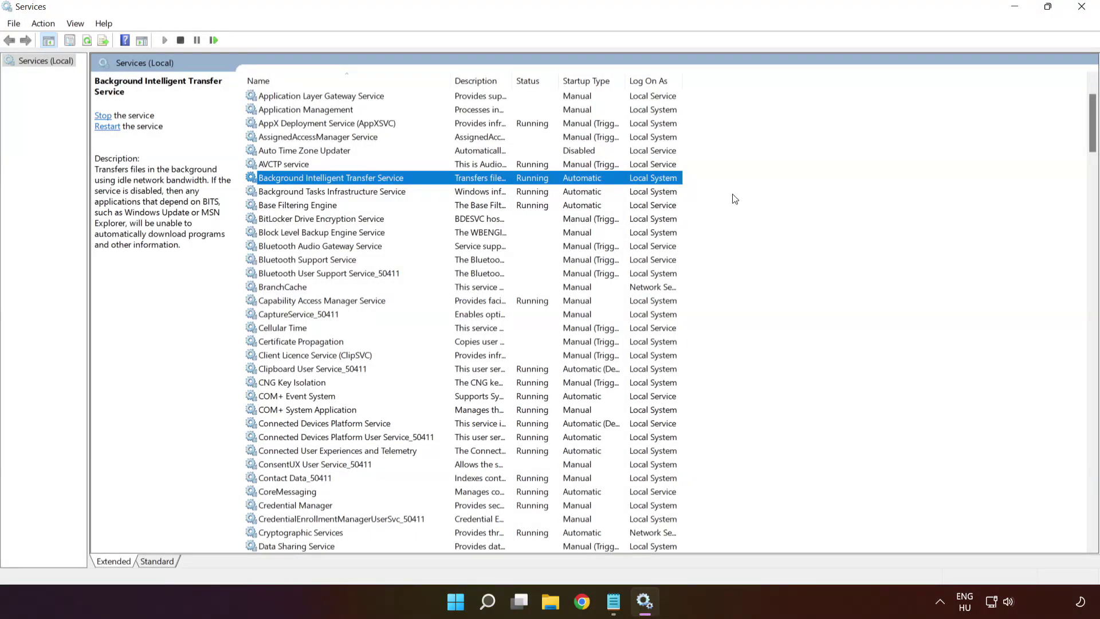
Step: Close the Services window and open the Windows power options
key(alt+F4)
click(471, 603)
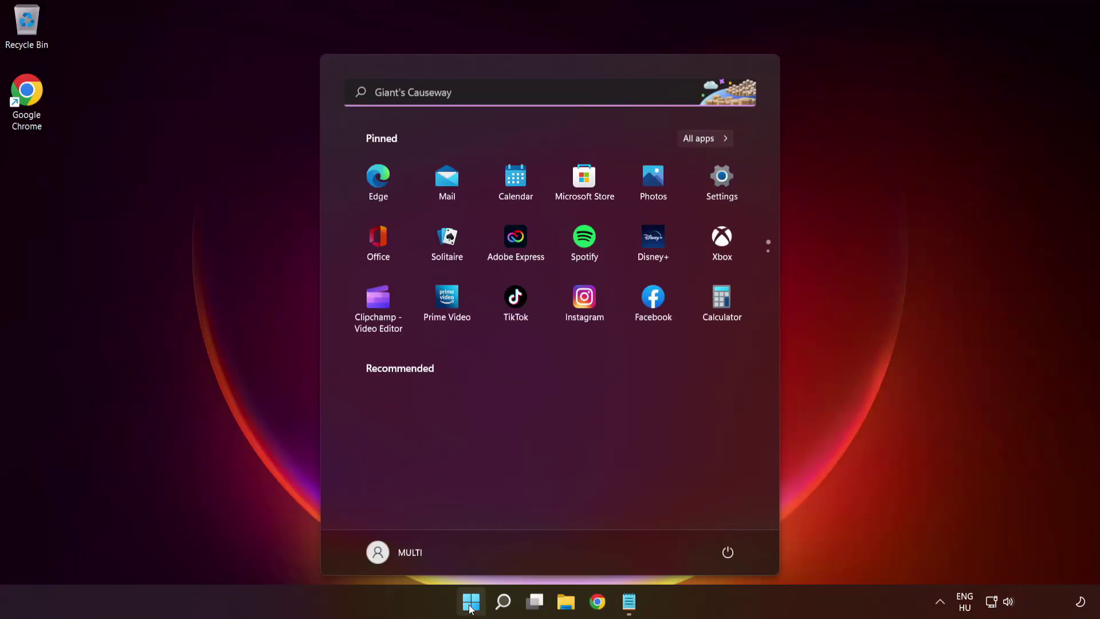
click(729, 552)
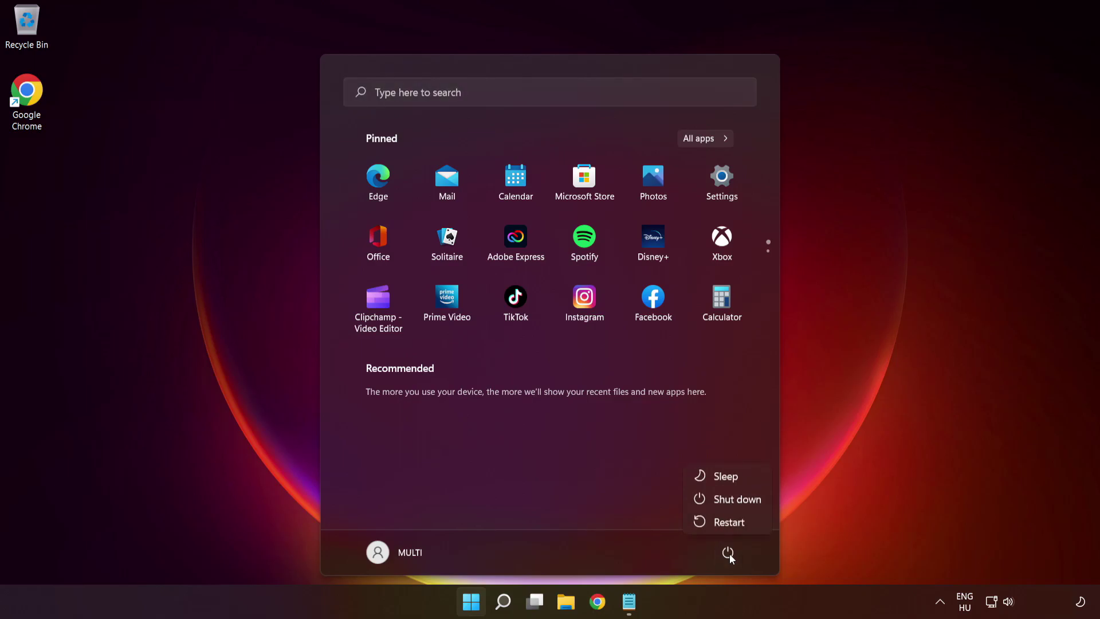